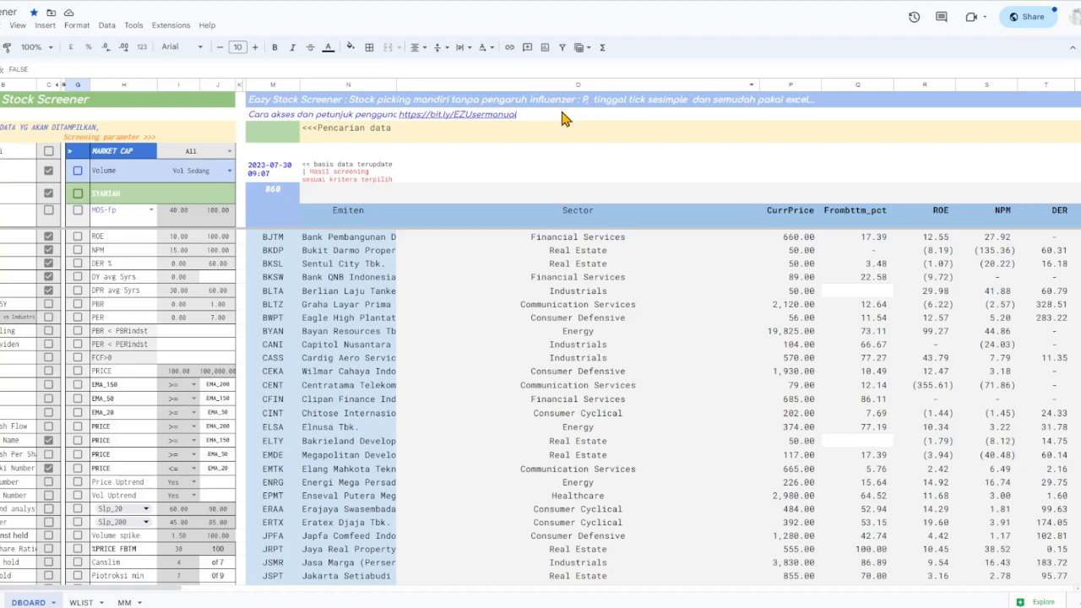
Enable the ROE, NPM, FCF>0 and SYARIAH screening filters.
{"action": "mouse_move", "coordinate": [567, 118]}
{"action": "left_click", "coordinate": [76, 237]}
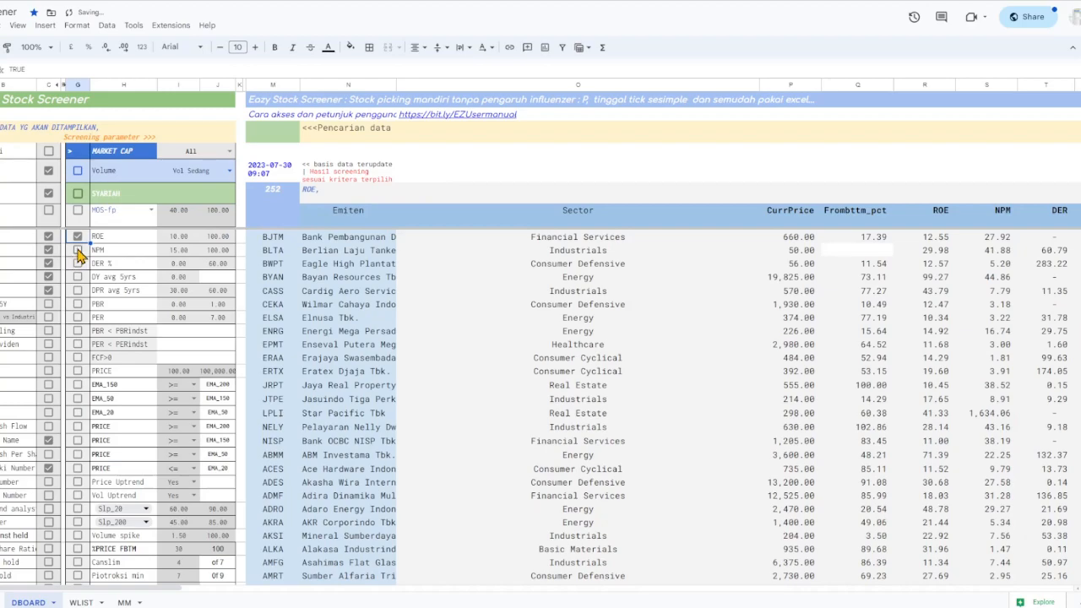
{"action": "left_click", "coordinate": [78, 250]}
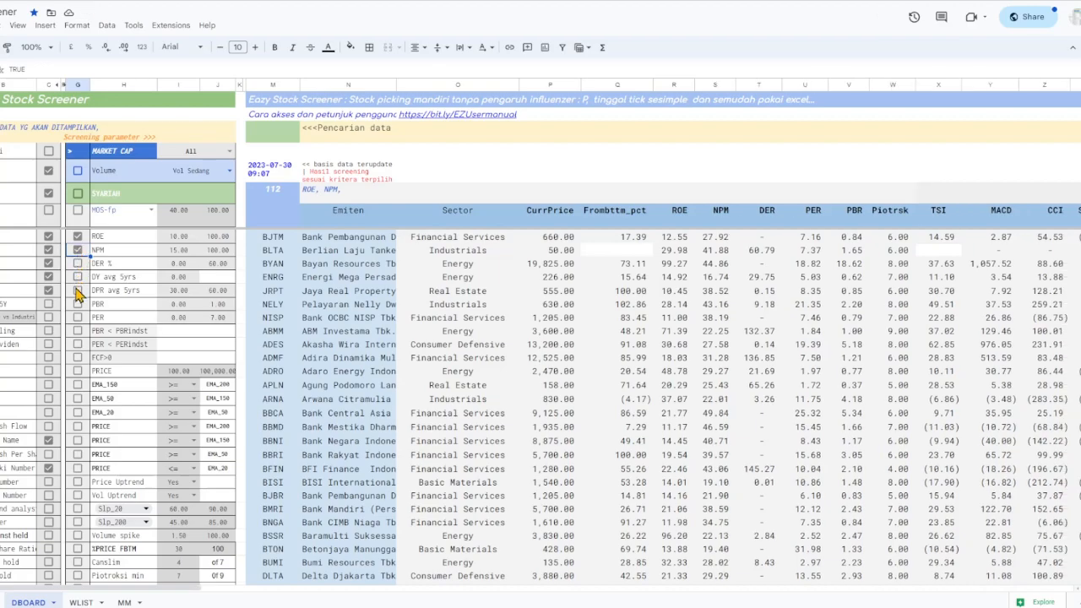
{"action": "left_click", "coordinate": [77, 357]}
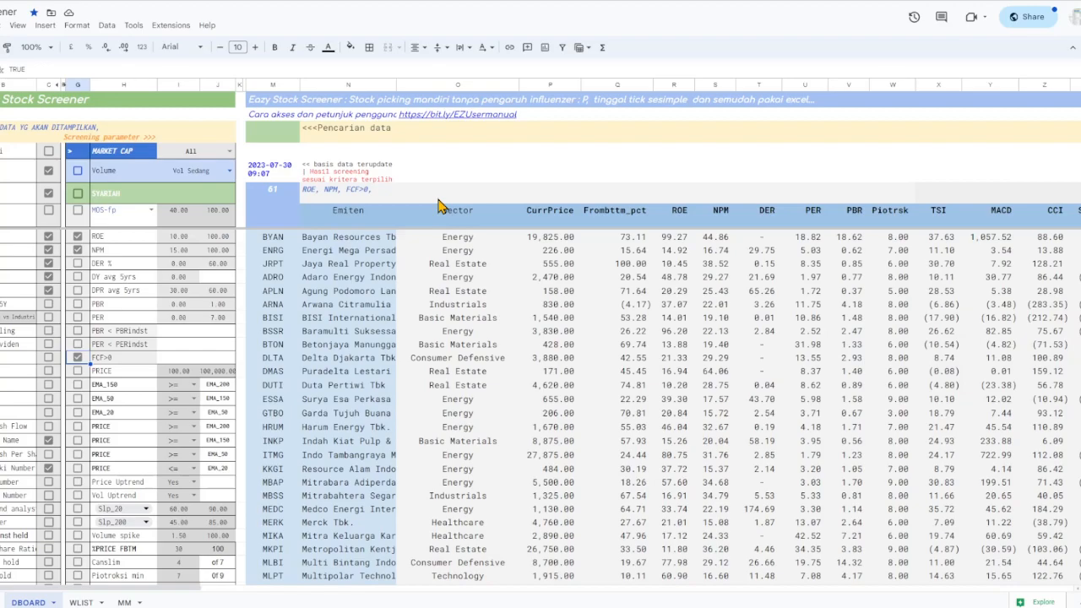
{"action": "left_click", "coordinate": [79, 194]}
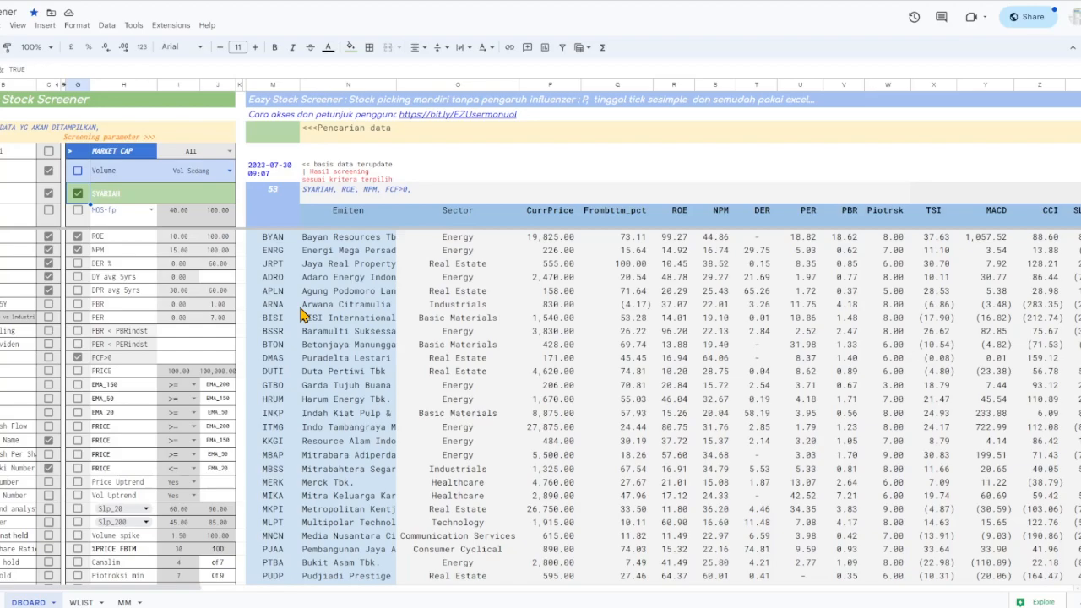
Set the ROE filter's minimum to 13.
{"action": "left_click", "coordinate": [178, 238]}
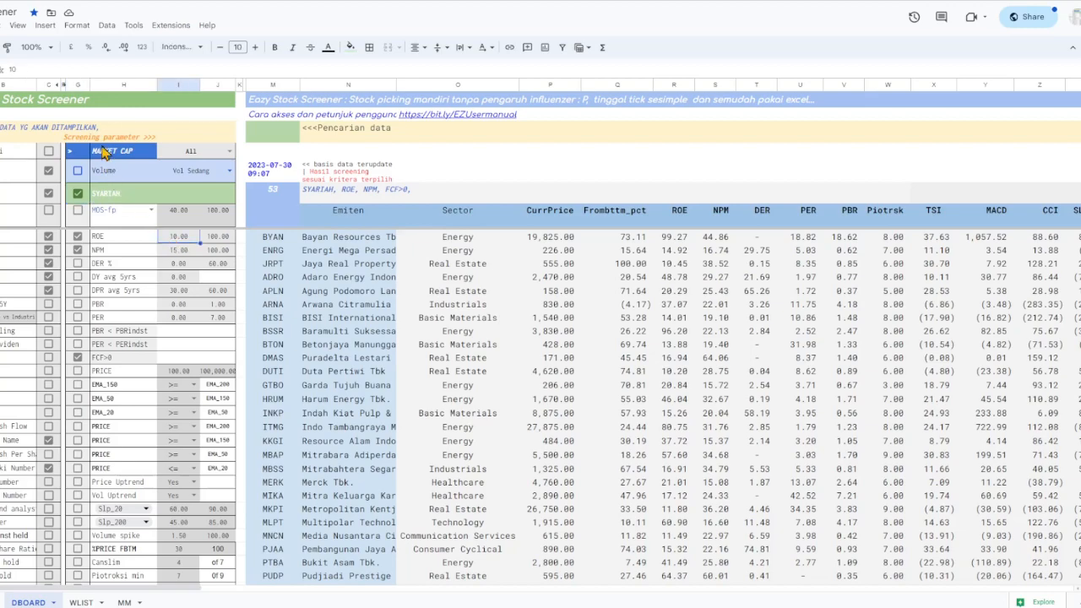
{"action": "double_click", "coordinate": [9, 69]}
{"action": "type", "text": "13"}
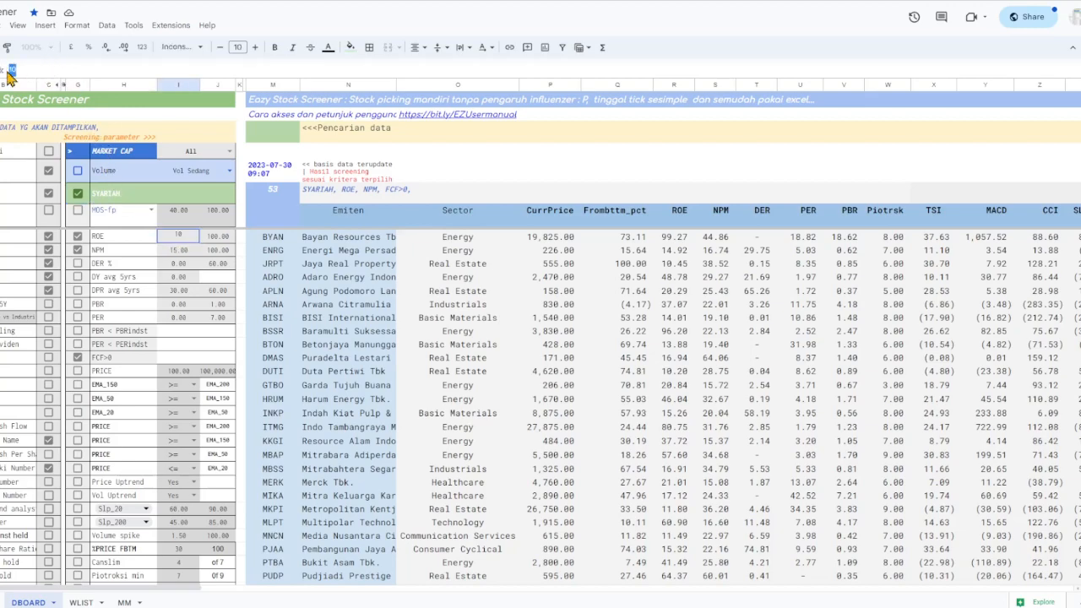
{"action": "left_click", "coordinate": [360, 265]}
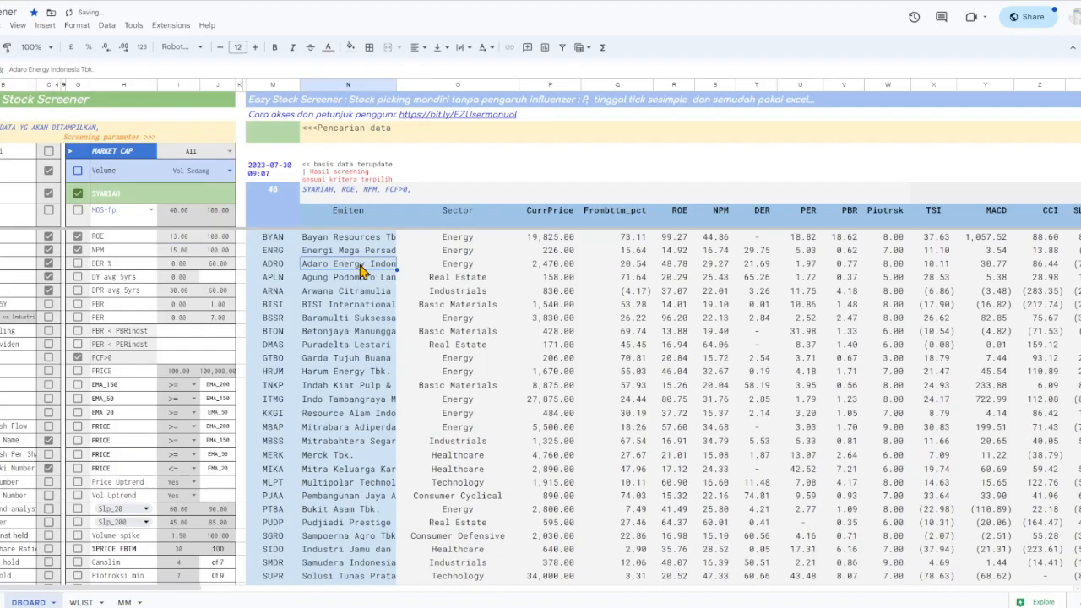
Set the ROE filter's minimum back to 10.
{"action": "left_click", "coordinate": [174, 239]}
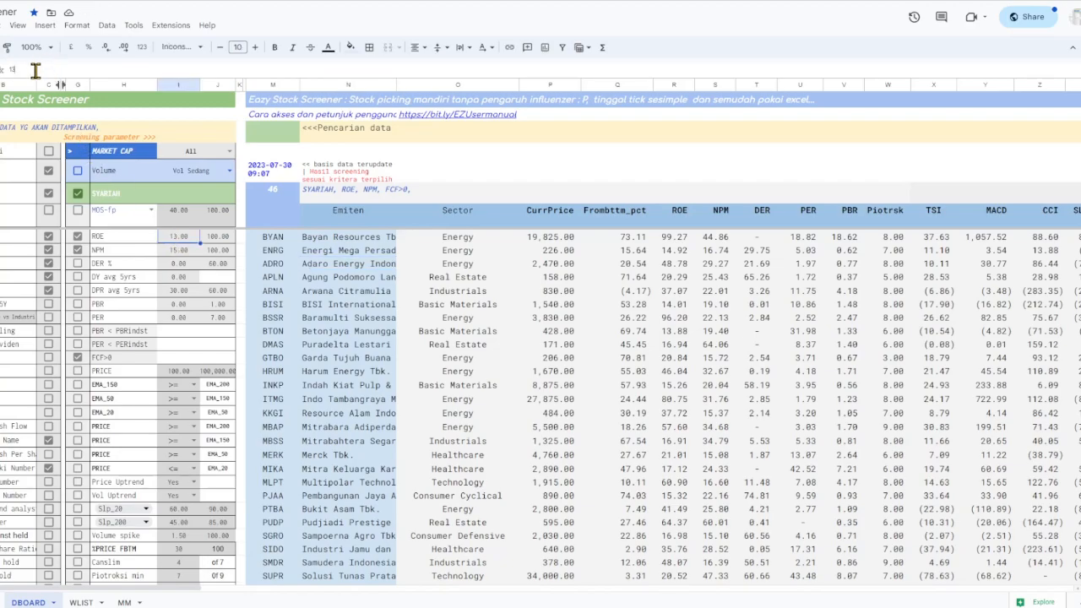
{"action": "type", "text": "1"}
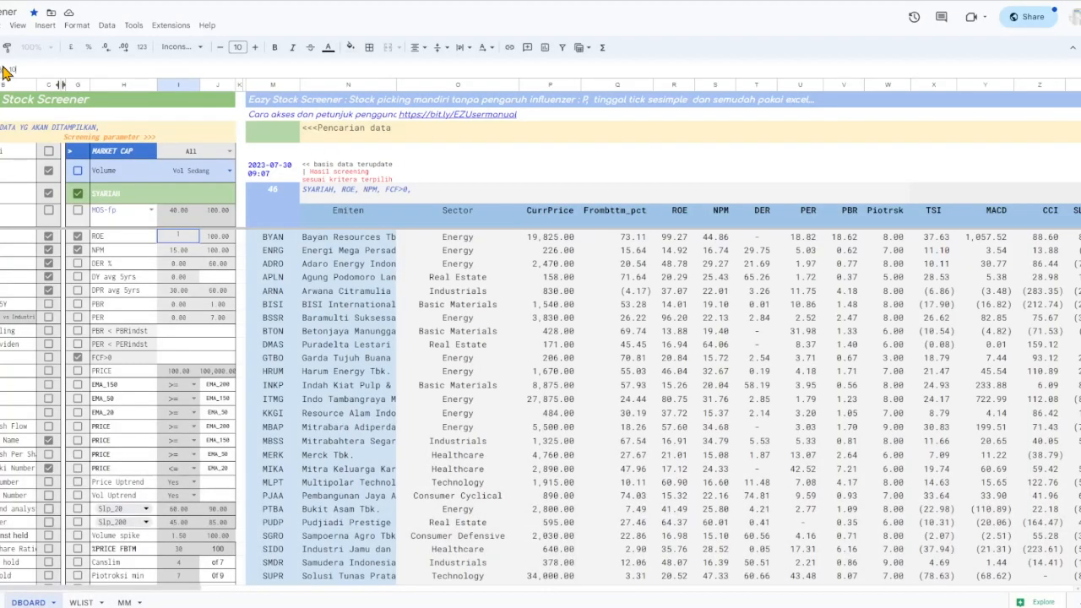
{"action": "type", "text": "0"}
{"action": "left_click", "coordinate": [456, 334]}
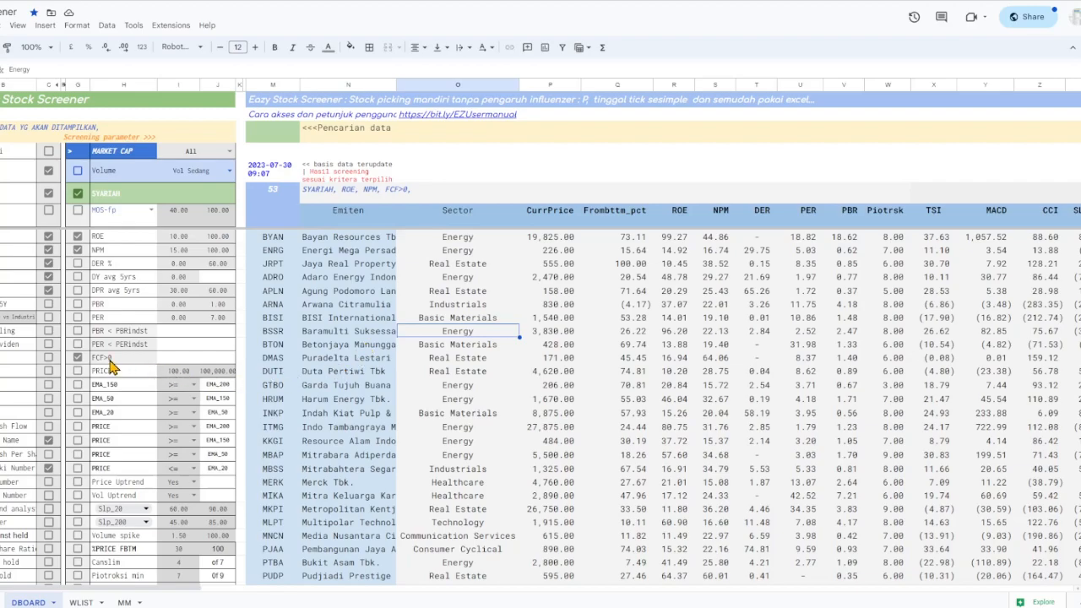
Examine the full list of stocks that pass the SYARIAH, ROE, NPM and FCF>0 filters.
{"action": "left_click", "coordinate": [306, 378]}
{"action": "scroll", "coordinate": [372, 406], "scroll_direction": "down", "scroll_amount": 10}
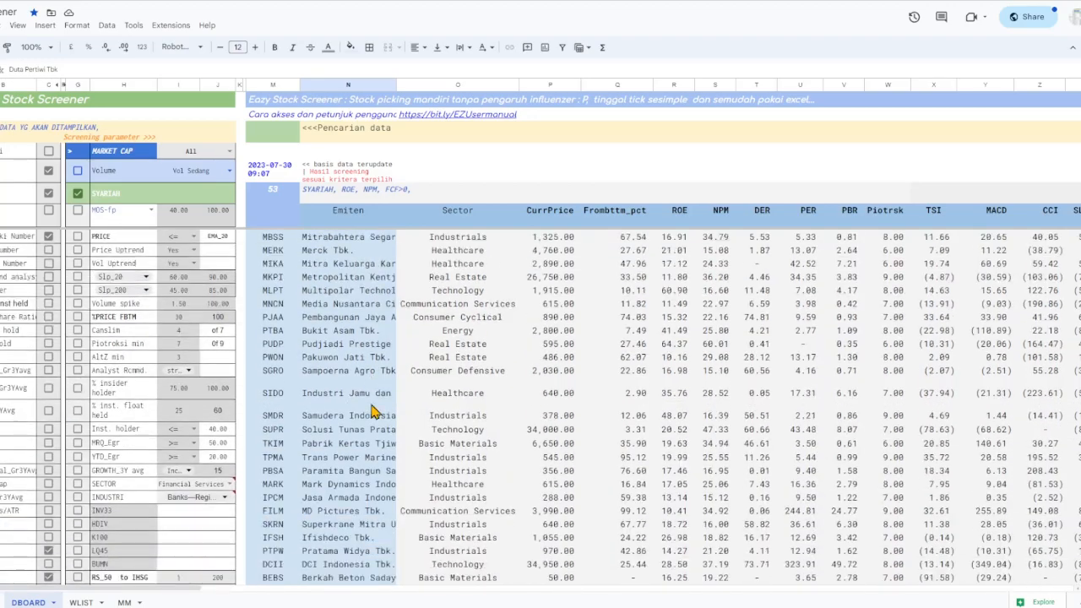
{"action": "scroll", "coordinate": [376, 415], "scroll_direction": "up", "scroll_amount": 10}
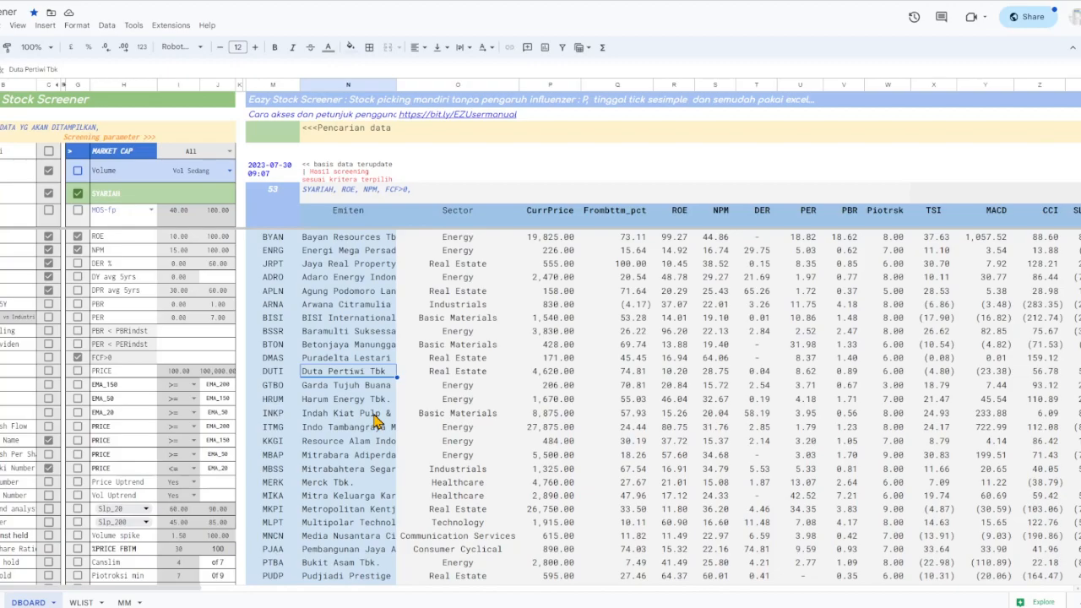
{"action": "scroll", "coordinate": [376, 420], "scroll_direction": "down", "scroll_amount": 10}
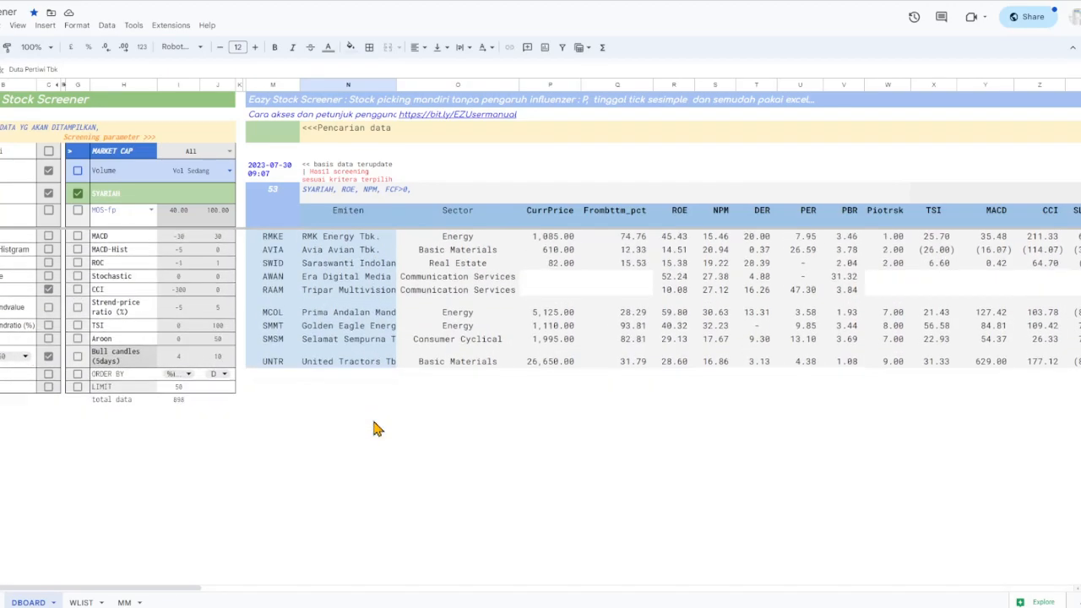
{"action": "scroll", "coordinate": [376, 428], "scroll_direction": "up", "scroll_amount": 5}
{"action": "scroll", "coordinate": [376, 428], "scroll_direction": "down", "scroll_amount": 3}
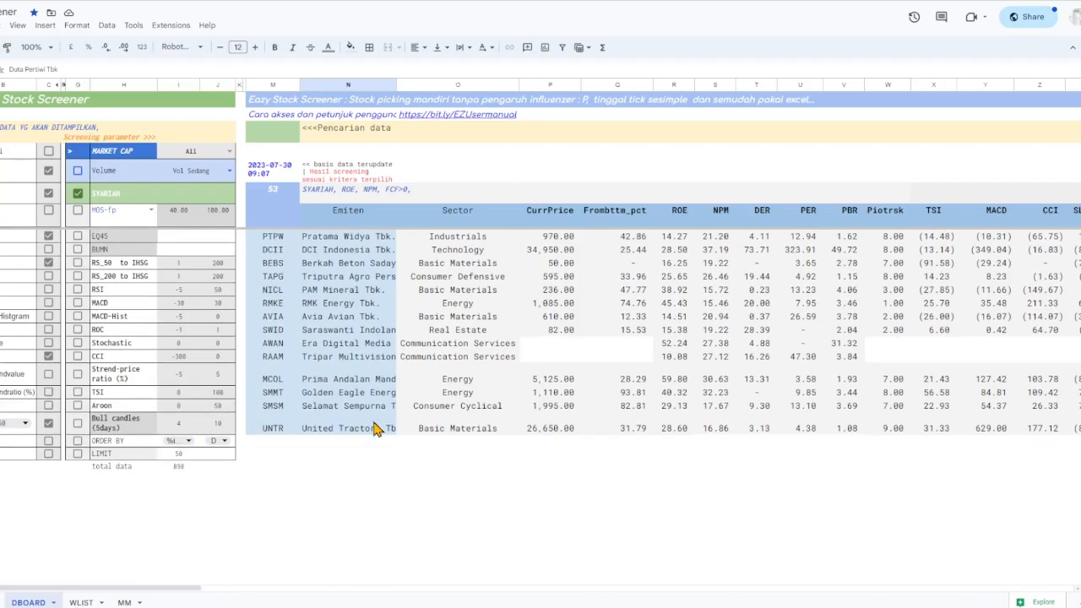
{"action": "scroll", "coordinate": [376, 428], "scroll_direction": "up", "scroll_amount": 4}
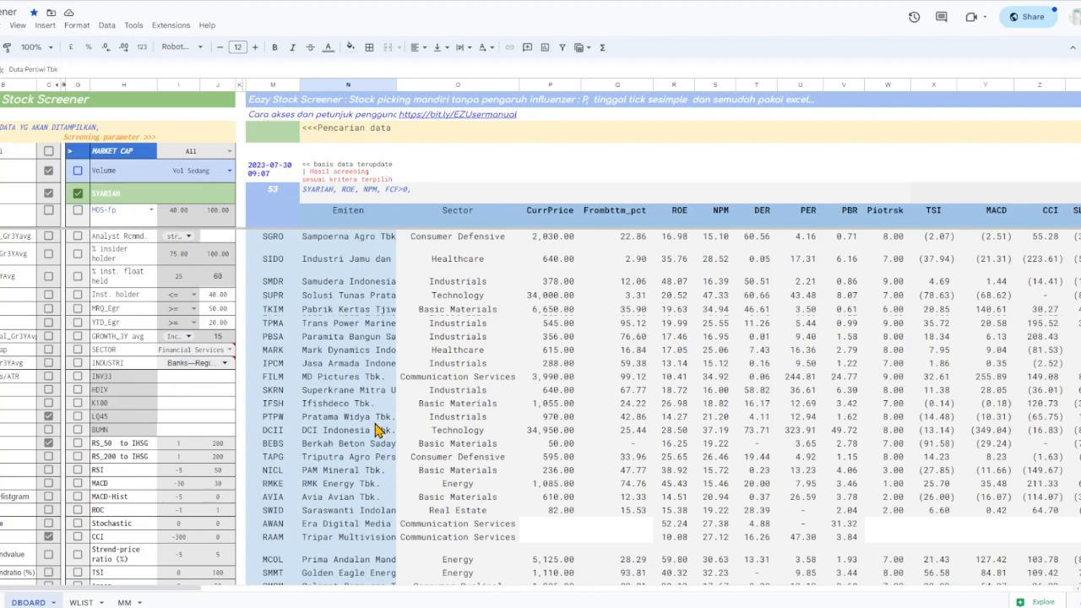
{"action": "scroll", "coordinate": [378, 429], "scroll_direction": "down", "scroll_amount": 4}
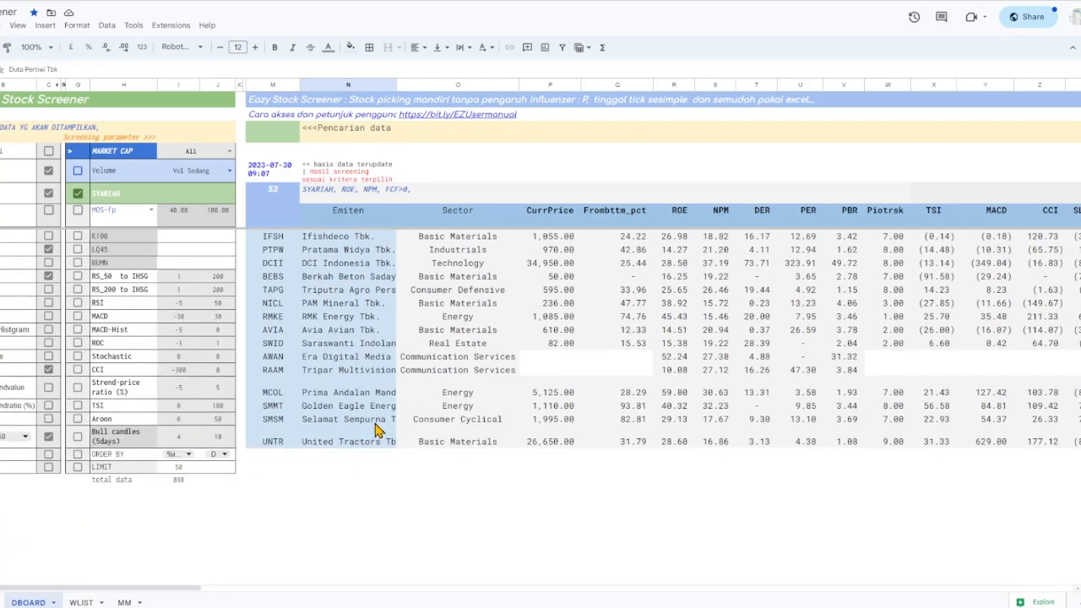
Enable the TSI screening filter and review the list of stocks that still pass.
{"action": "left_click", "coordinate": [77, 406]}
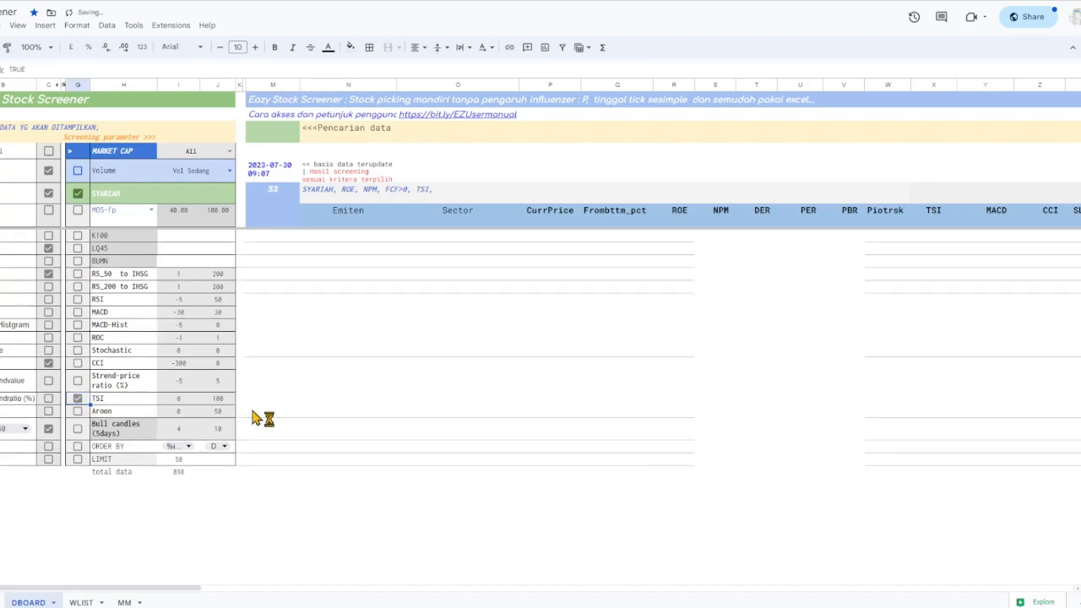
{"action": "scroll", "coordinate": [353, 431], "scroll_direction": "up", "scroll_amount": 2}
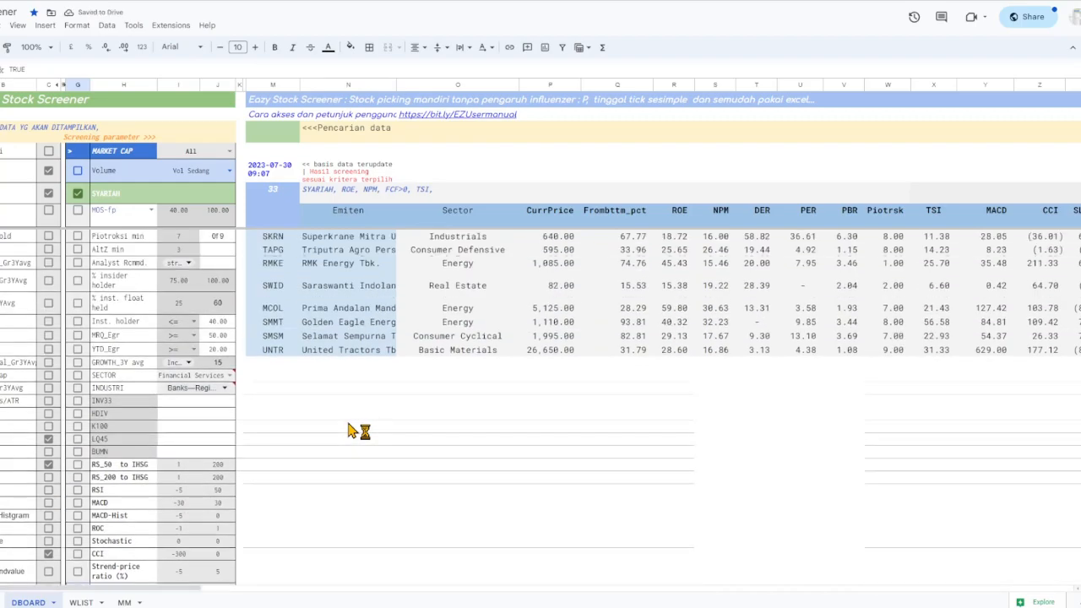
{"action": "scroll", "coordinate": [353, 430], "scroll_direction": "down", "scroll_amount": 3}
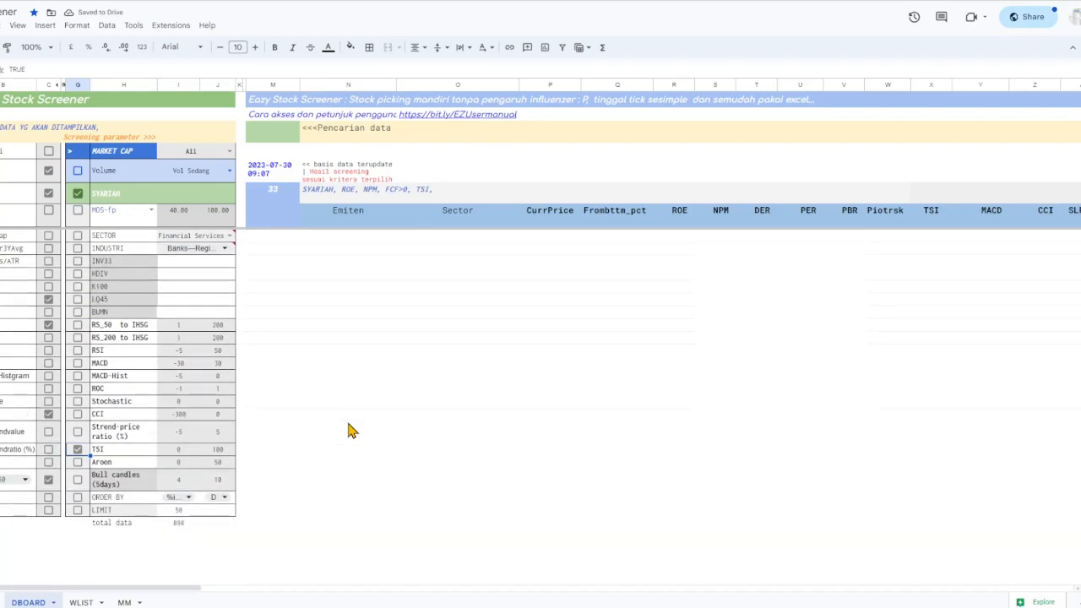
{"action": "scroll", "coordinate": [353, 430], "scroll_direction": "up", "scroll_amount": 3}
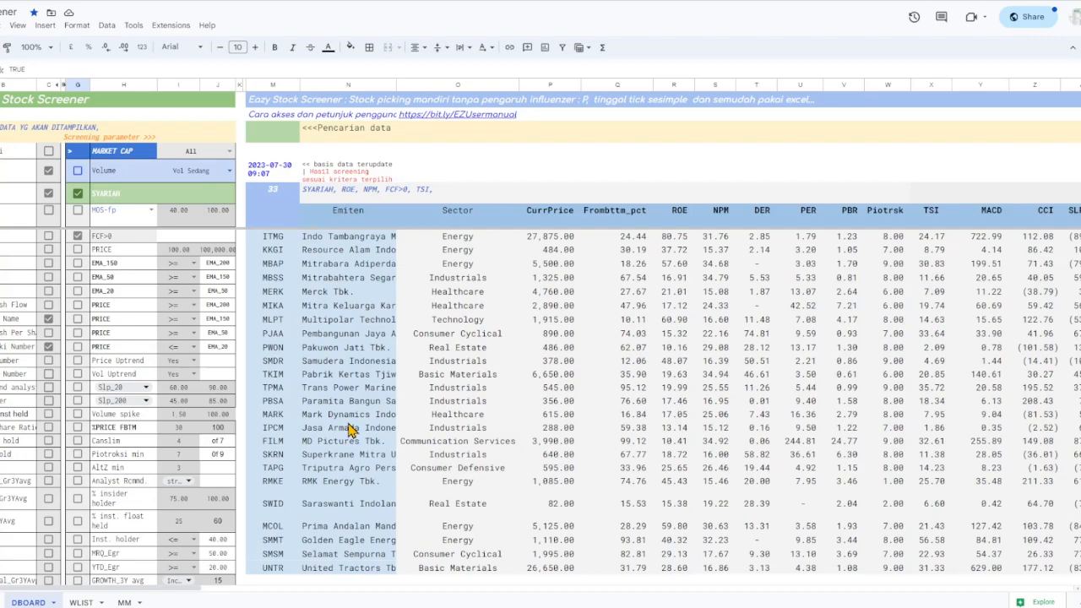
{"action": "scroll", "coordinate": [353, 431], "scroll_direction": "up", "scroll_amount": 3}
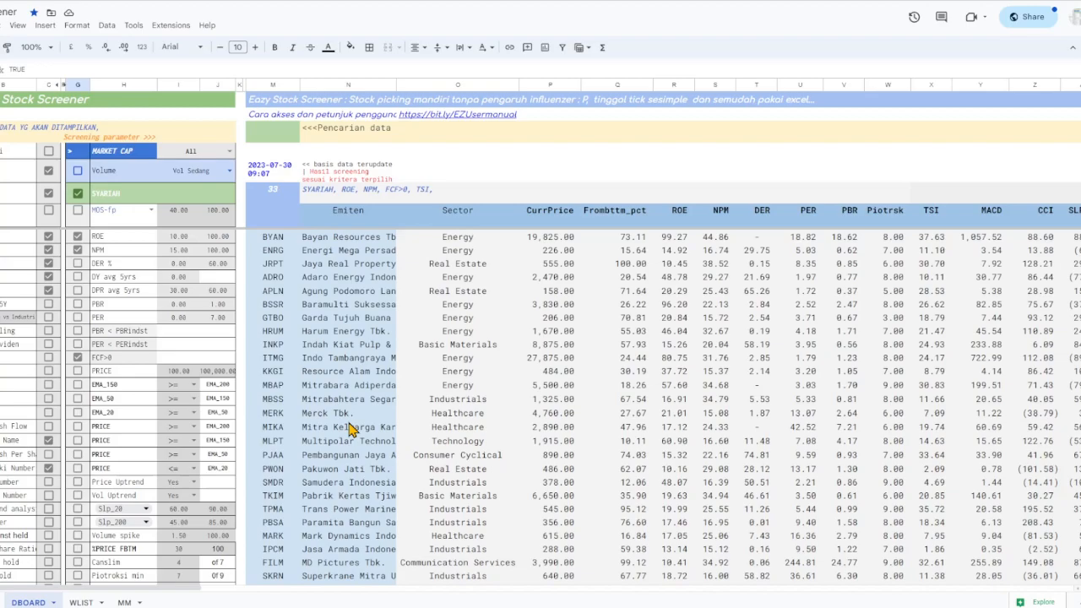
{"action": "scroll", "coordinate": [352, 429], "scroll_direction": "down", "scroll_amount": 2}
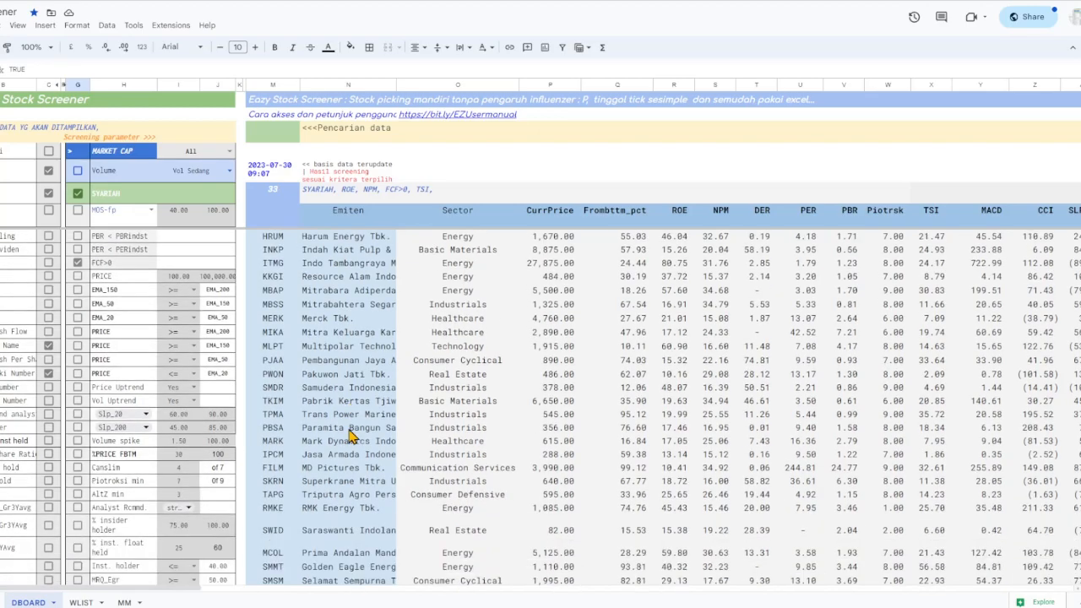
{"action": "scroll", "coordinate": [352, 435], "scroll_direction": "up", "scroll_amount": 2}
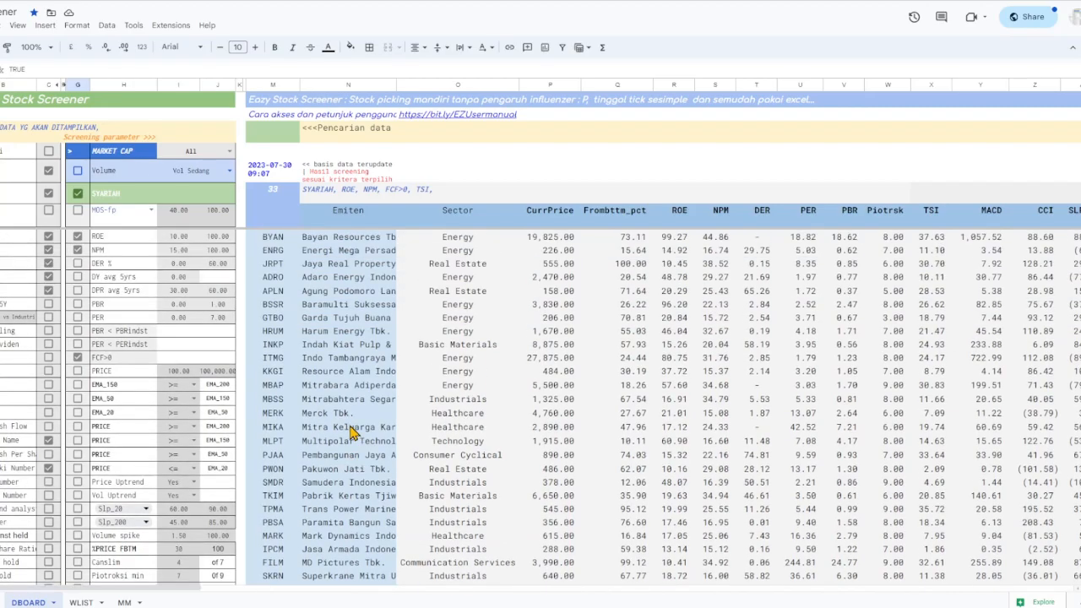
Set the ROC filter's range to -3 through 3 and enable the filter.
{"action": "scroll", "coordinate": [352, 431], "scroll_direction": "down", "scroll_amount": 5}
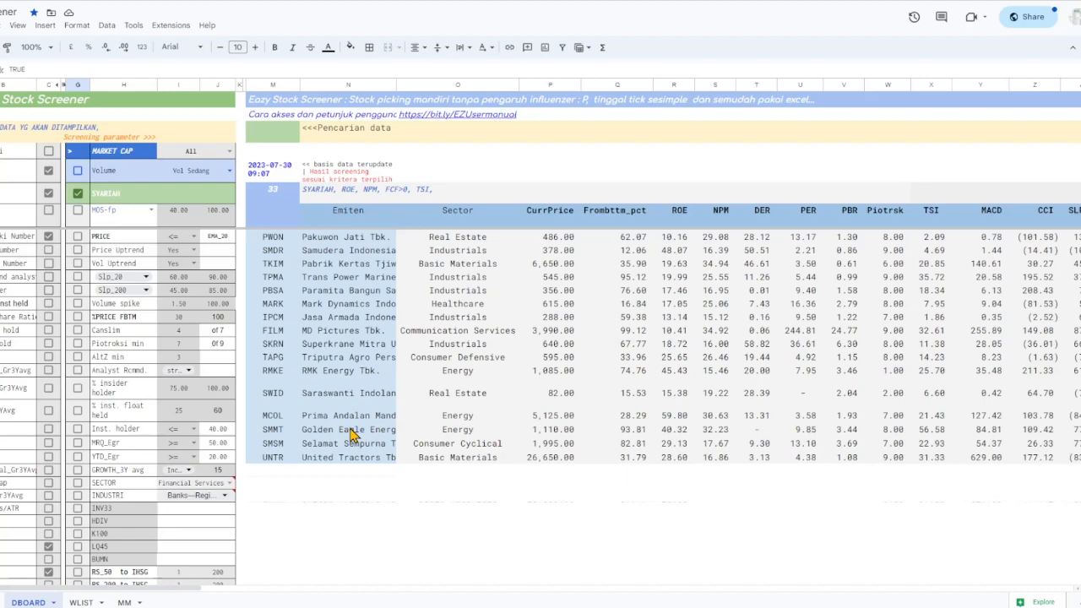
{"action": "scroll", "coordinate": [287, 434], "scroll_direction": "down", "scroll_amount": 2}
{"action": "scroll", "coordinate": [145, 478], "scroll_direction": "down", "scroll_amount": 2}
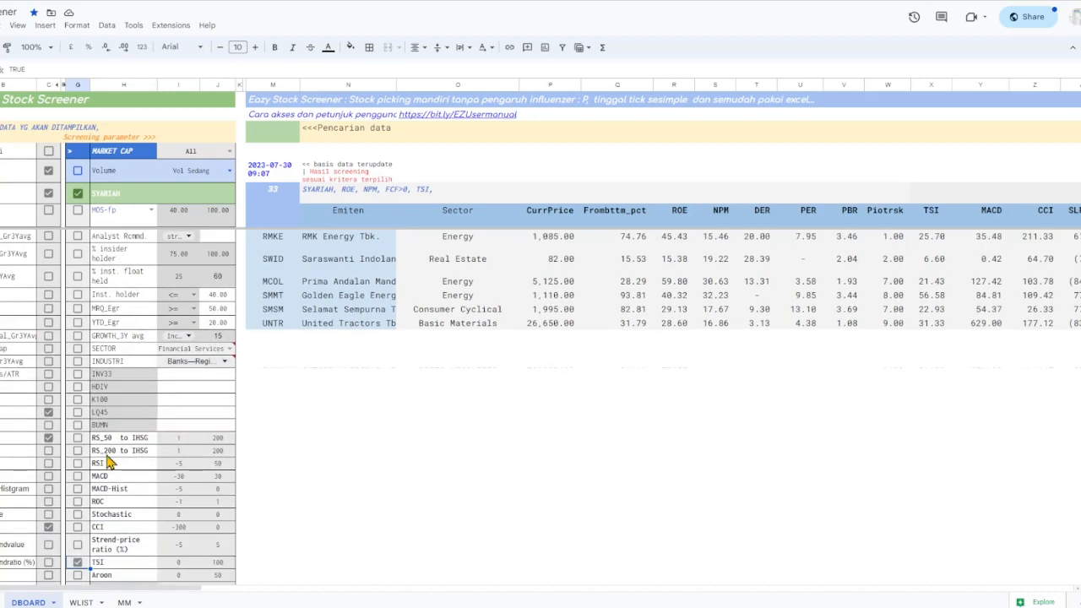
{"action": "left_click", "coordinate": [179, 503]}
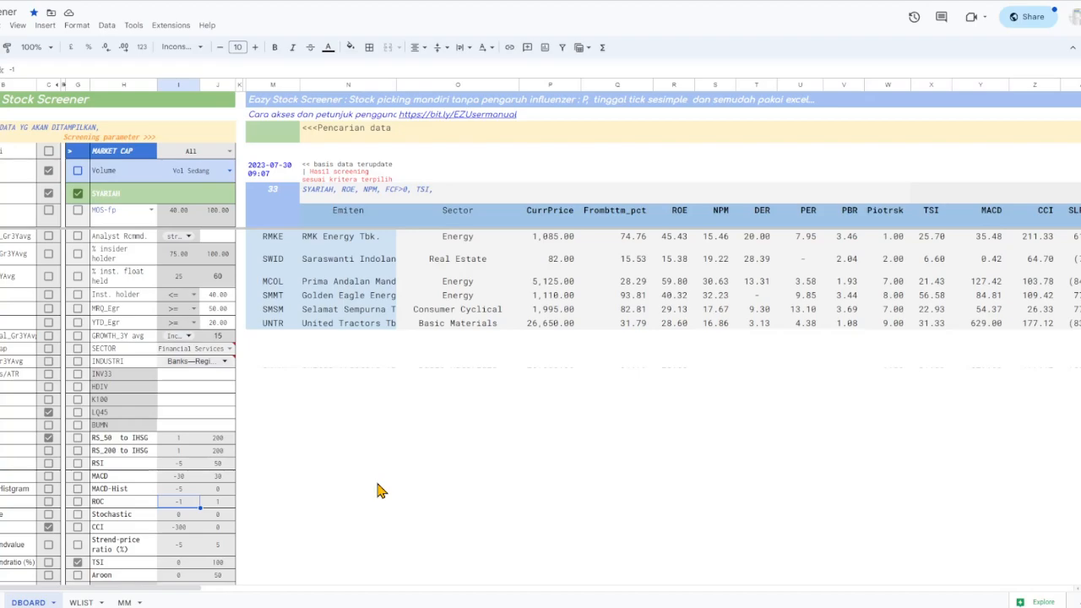
{"action": "type", "text": "-3"}
{"action": "left_click", "coordinate": [226, 503]}
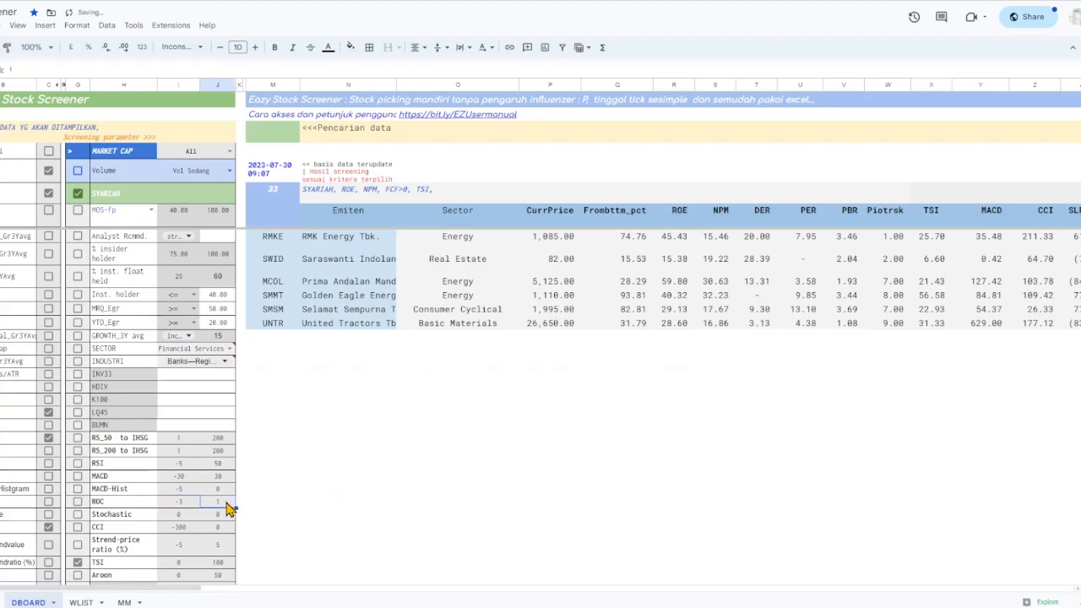
{"action": "type", "text": "3"}
{"action": "left_click", "coordinate": [308, 521]}
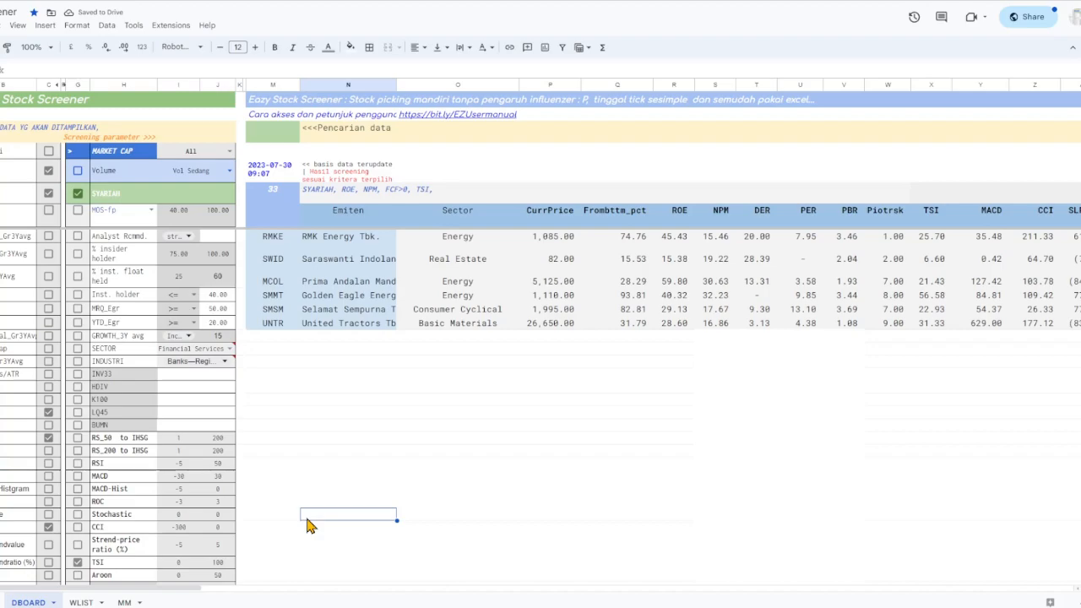
{"action": "left_click", "coordinate": [79, 502]}
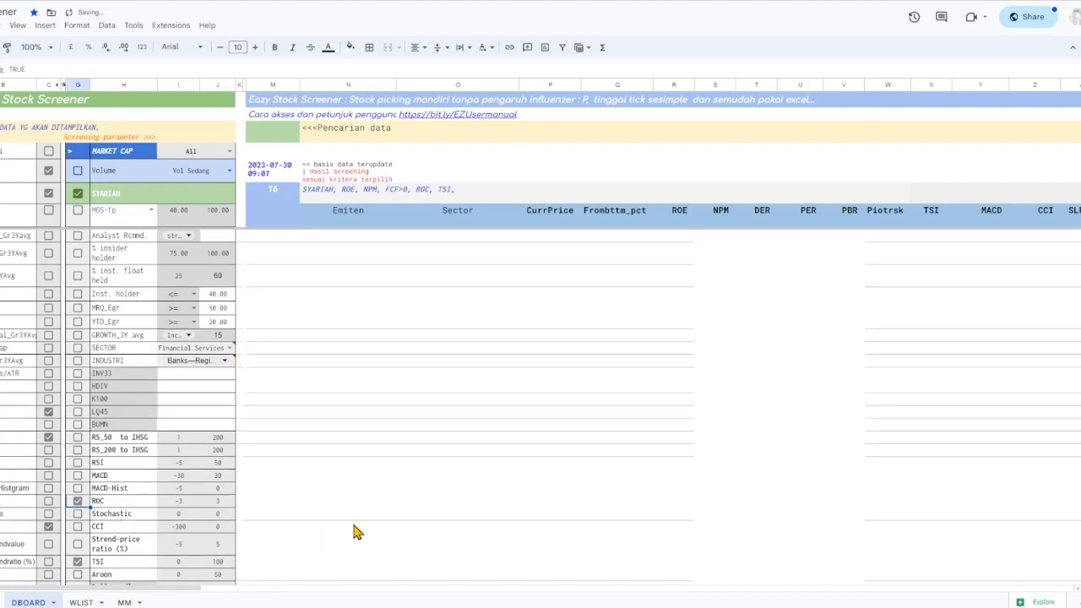
{"action": "scroll", "coordinate": [355, 532], "scroll_direction": "up", "scroll_amount": 5}
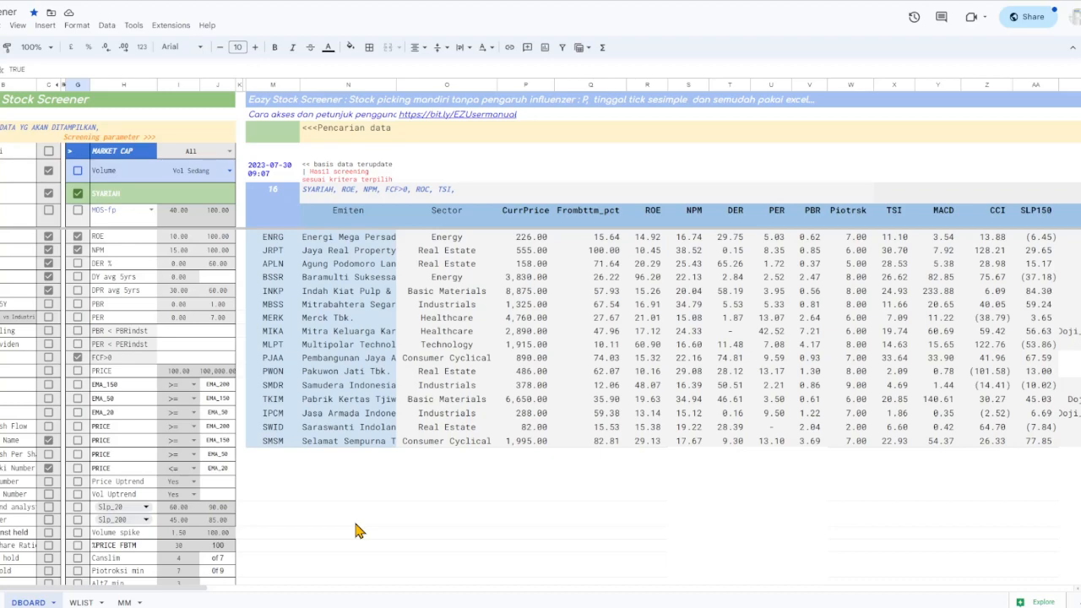
Narrow the ROC filter's range, setting its minimum to -1, and review the stocks that still pass.
{"action": "scroll", "coordinate": [354, 531], "scroll_direction": "down", "scroll_amount": 5}
{"action": "scroll", "coordinate": [213, 522], "scroll_direction": "down", "scroll_amount": 1}
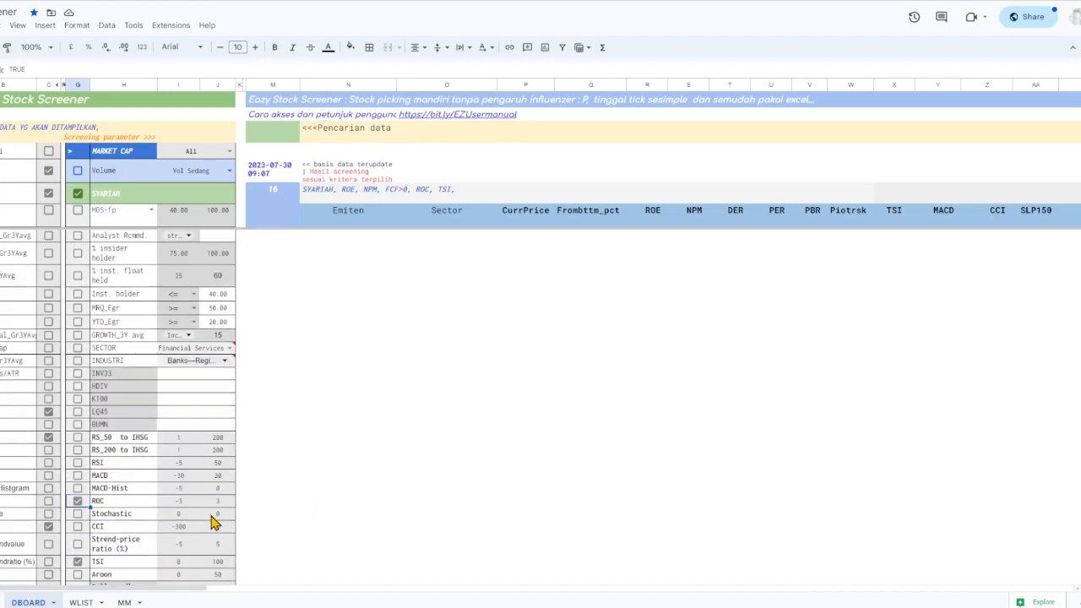
{"action": "left_click", "coordinate": [184, 506]}
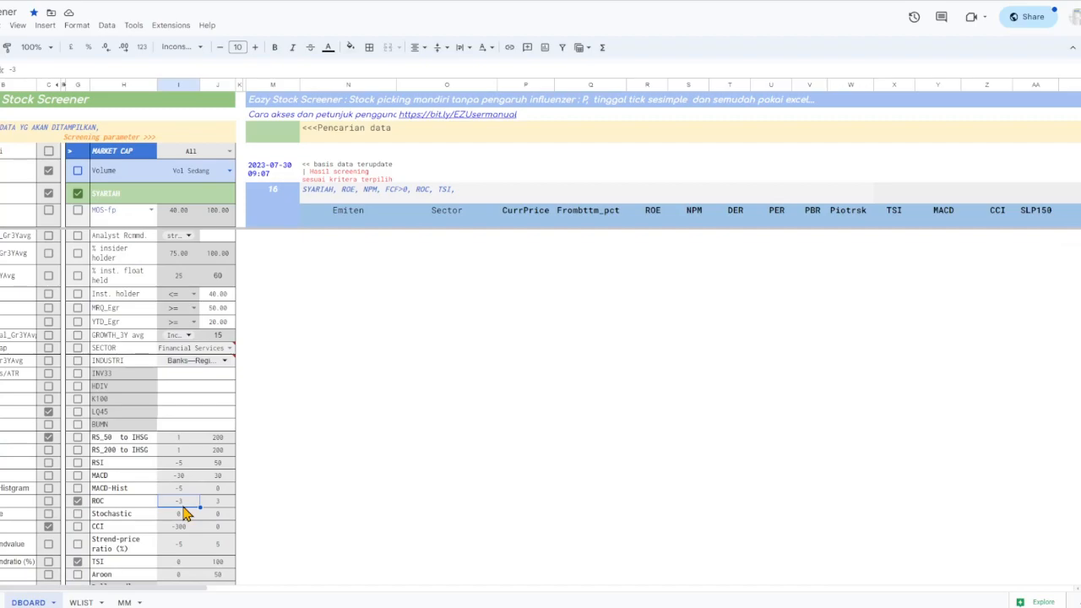
{"action": "type", "text": "-1"}
{"action": "left_click", "coordinate": [214, 505]}
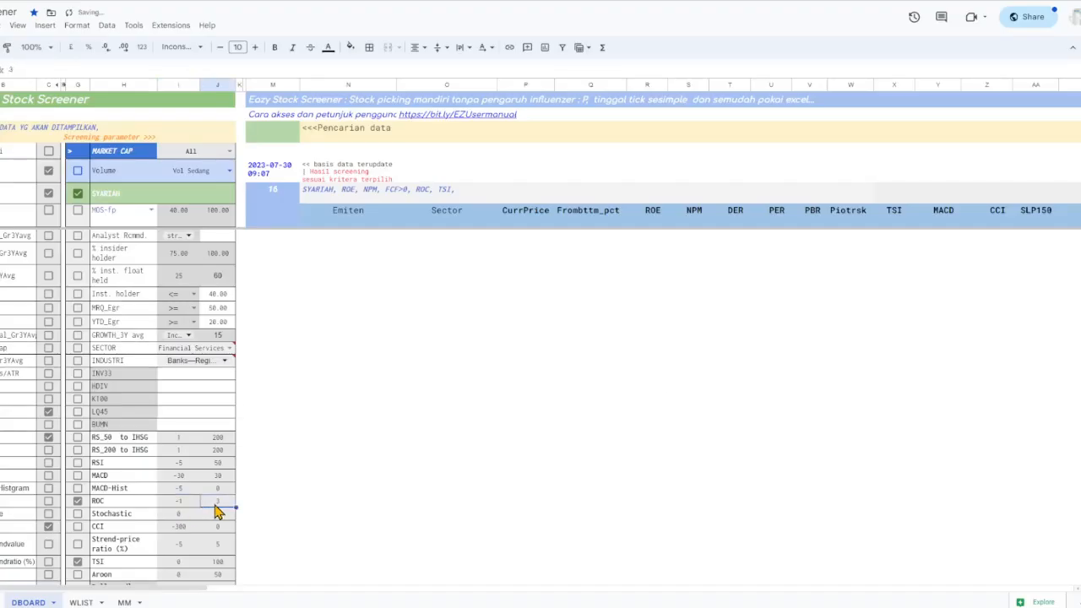
{"action": "left_click", "coordinate": [322, 521]}
{"action": "scroll", "coordinate": [321, 525], "scroll_direction": "up", "scroll_amount": 2}
{"action": "scroll", "coordinate": [325, 526], "scroll_direction": "up", "scroll_amount": 5}
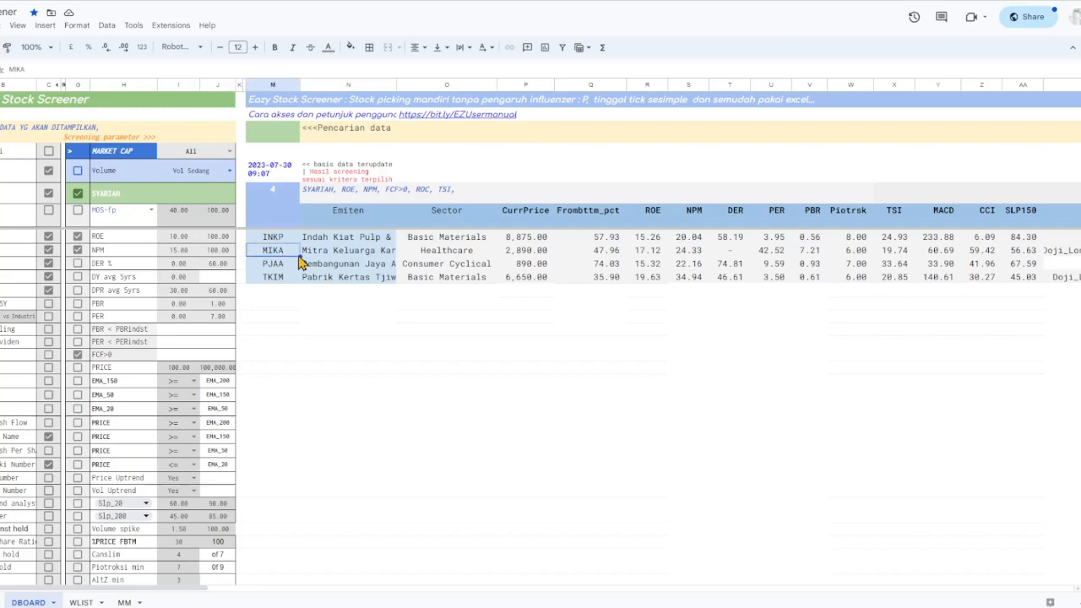
{"action": "left_click", "coordinate": [372, 253]}
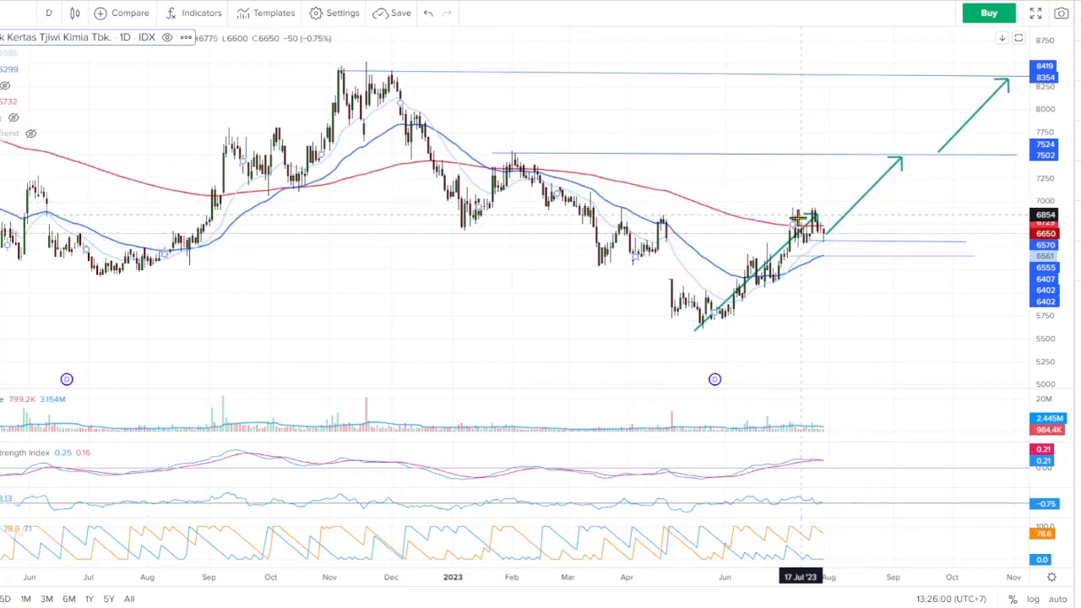
Delete the three green arrows from the Tjiwi Kimia daily chart, keeping the horizontal level lines.
{"action": "left_click", "coordinate": [778, 243]}
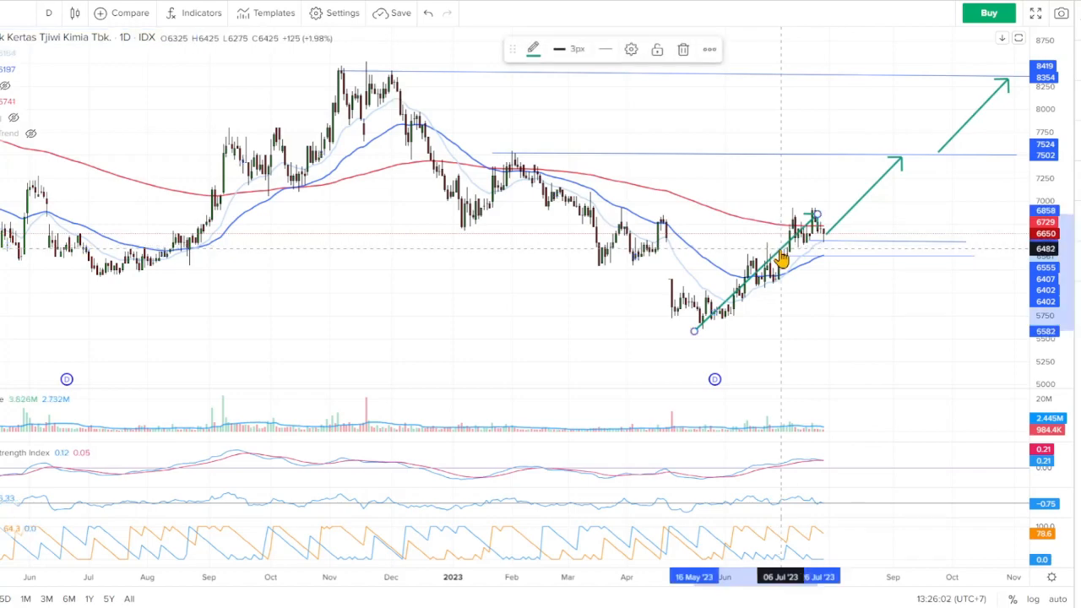
{"action": "key", "text": "Delete"}
{"action": "left_click", "coordinate": [856, 212]}
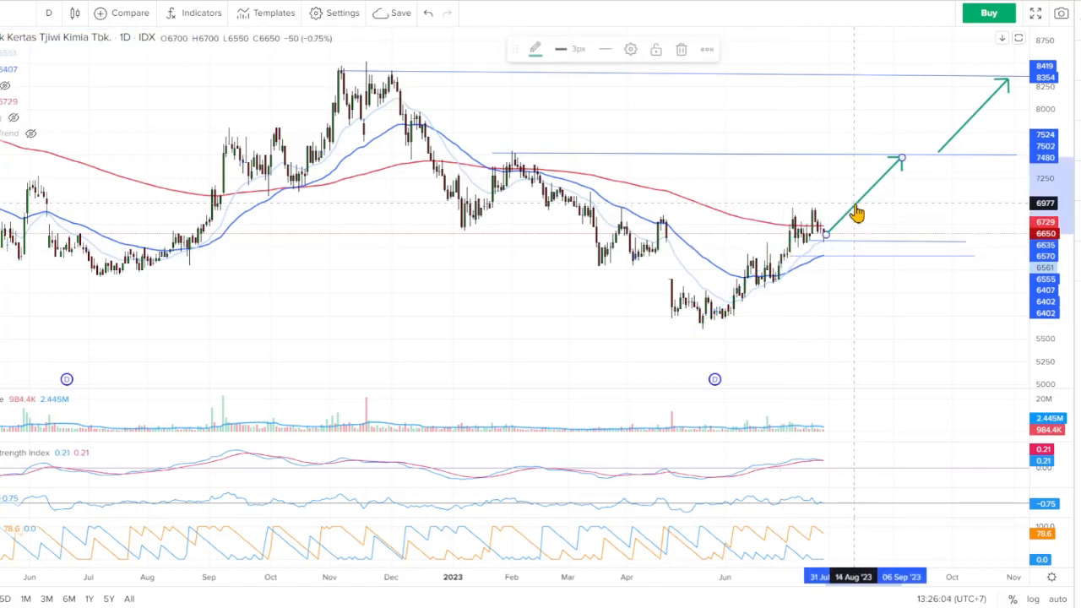
{"action": "key", "text": "Delete"}
{"action": "left_click", "coordinate": [933, 153]}
{"action": "left_click", "coordinate": [953, 142]}
{"action": "key", "text": "Delete"}
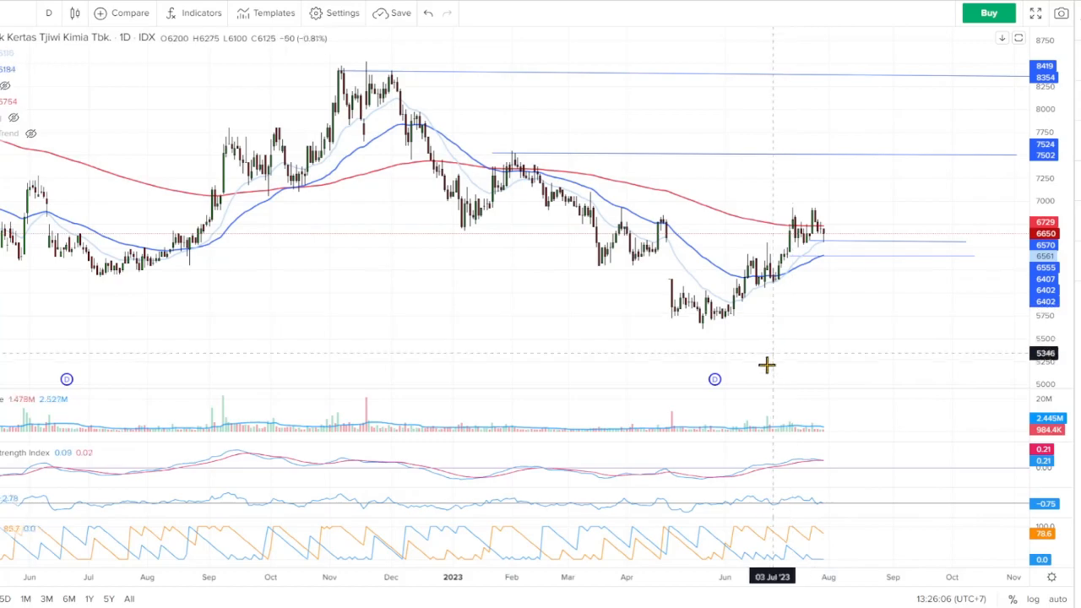
{"action": "left_click_drag", "start_coordinate": [729, 335], "coordinate": [588, 282]}
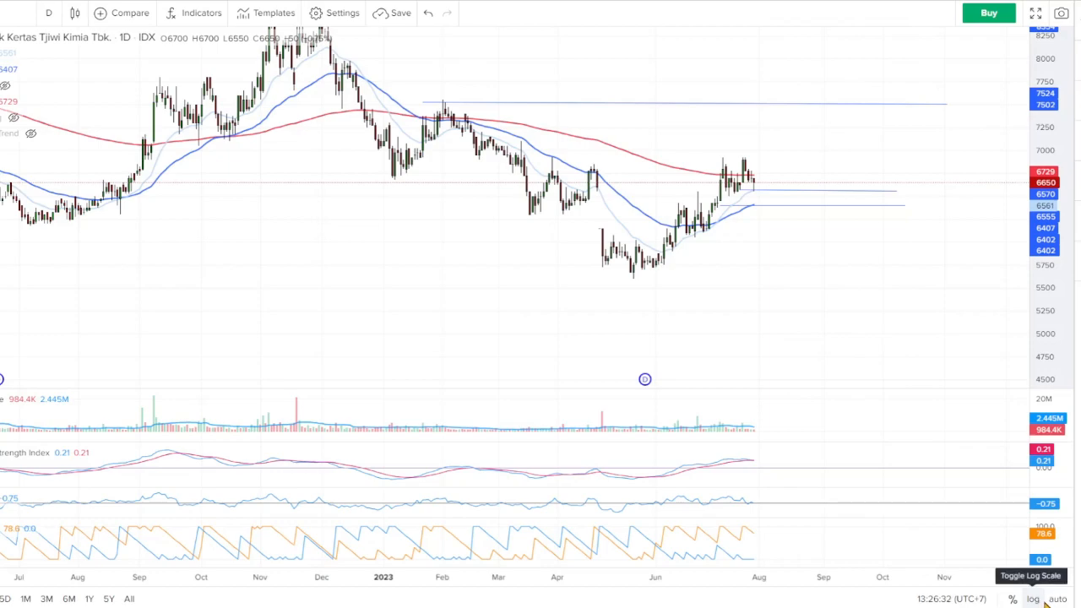
Draw a rising trend arrow from the May 2023 low at about 5637 to the late-July high at about 6832.
{"action": "mouse_move", "coordinate": [1047, 607]}
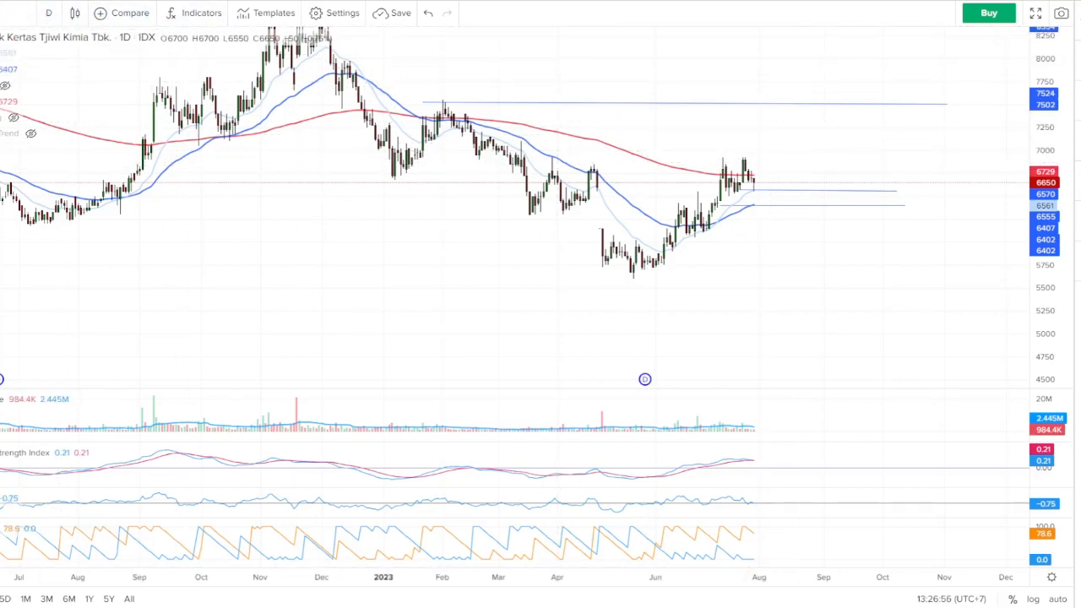
{"action": "left_click", "coordinate": [635, 275]}
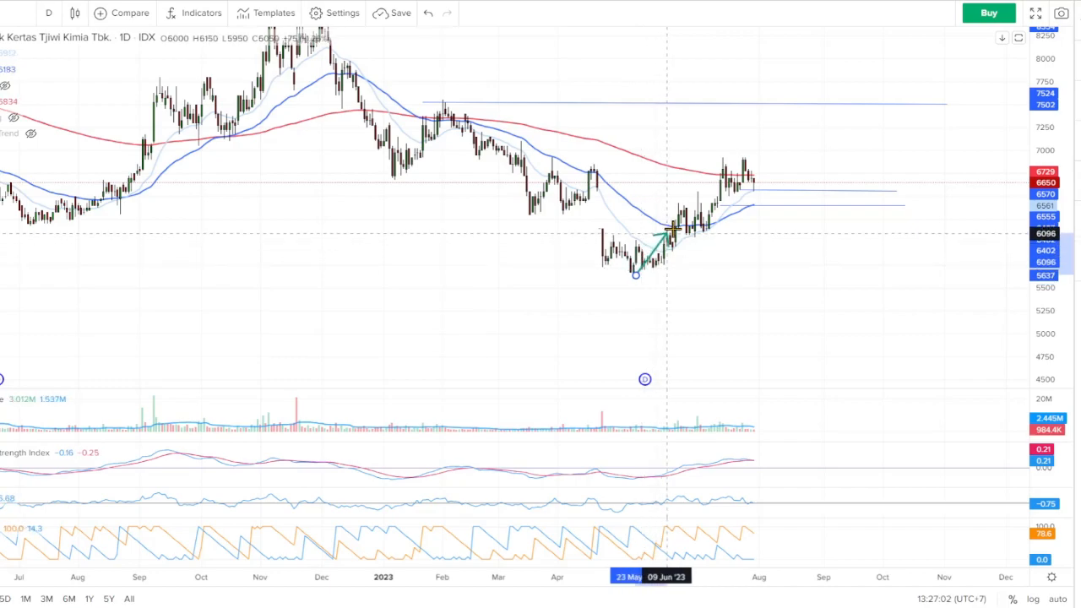
{"action": "left_click", "coordinate": [757, 159]}
{"action": "left_click", "coordinate": [799, 285]}
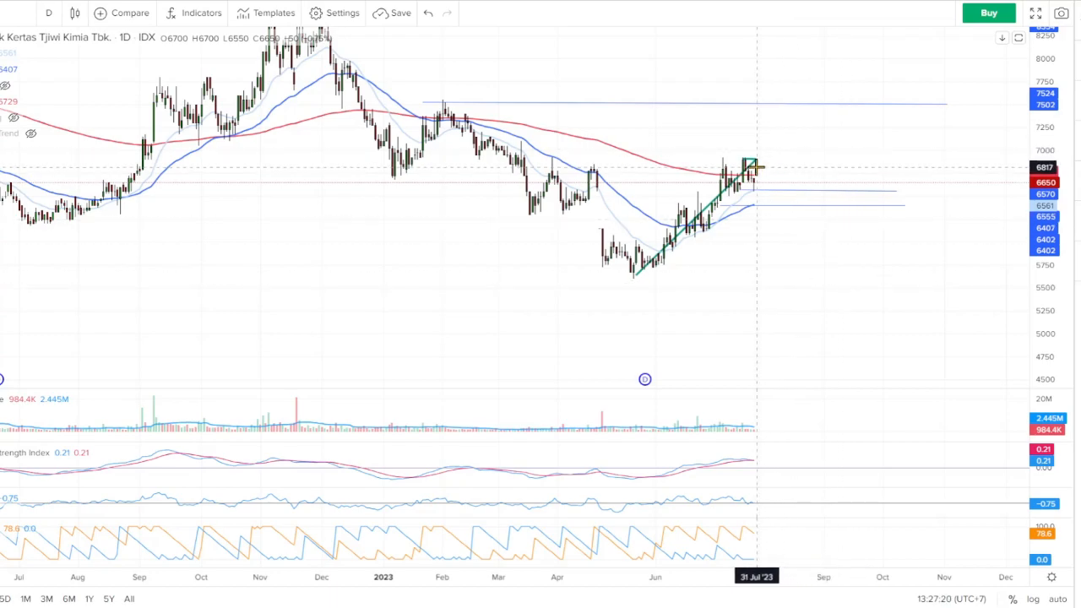
{"action": "left_click", "coordinate": [747, 168]}
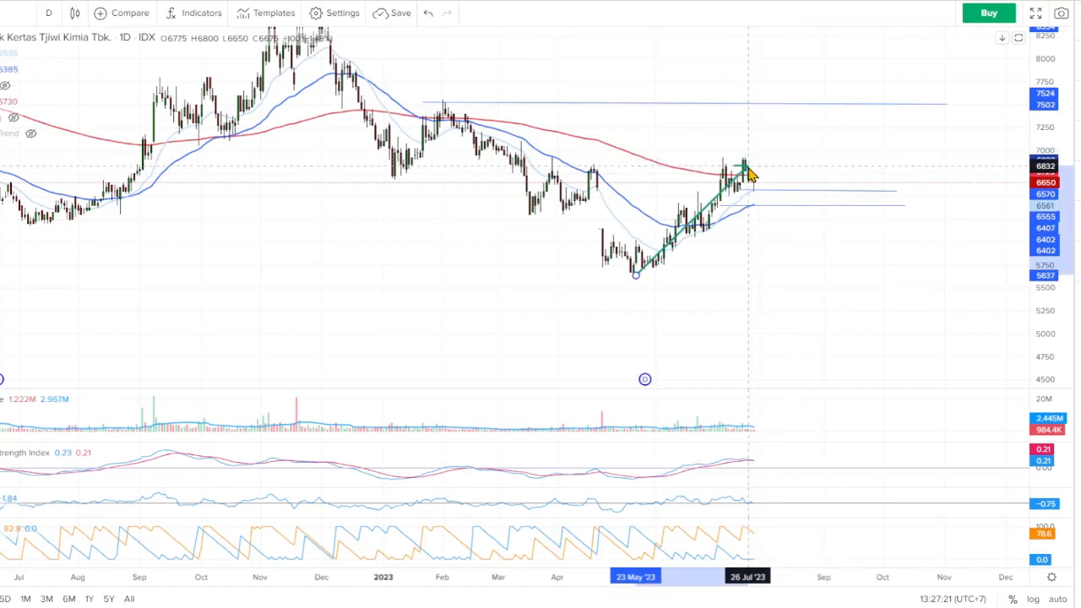
{"action": "left_click", "coordinate": [733, 285]}
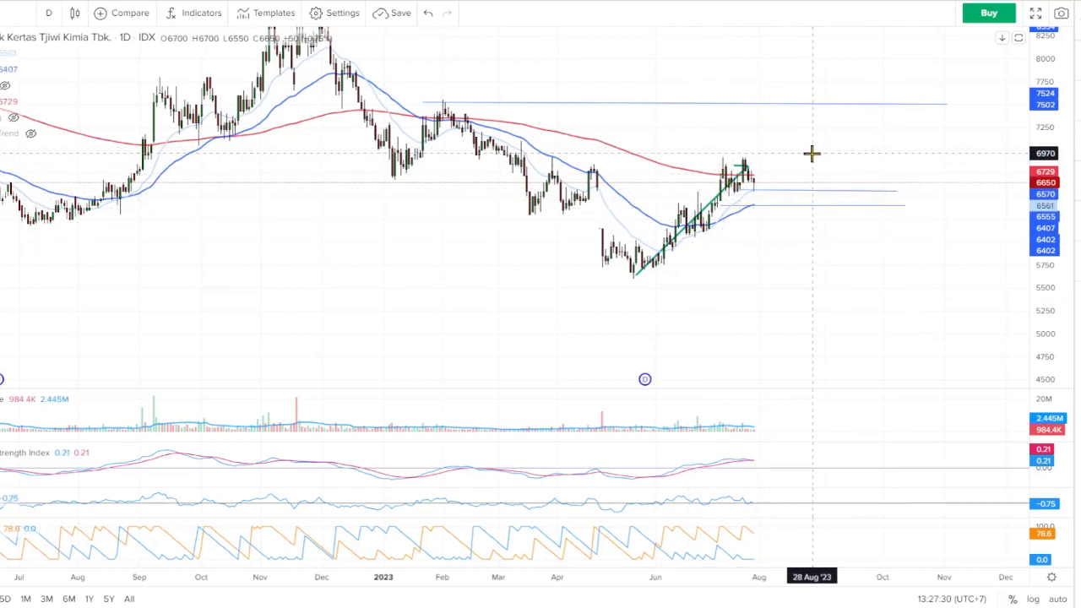
Delete the two support lines beside the latest candles and the resistance line near 7500.
{"action": "left_click", "coordinate": [829, 192]}
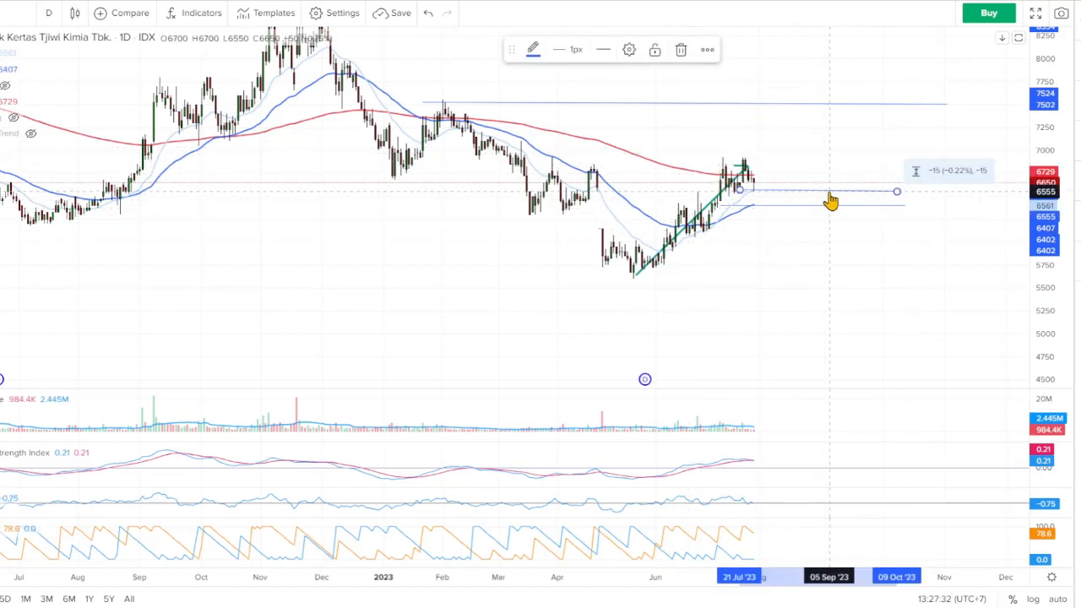
{"action": "key", "text": "Delete"}
{"action": "left_click", "coordinate": [809, 206]}
{"action": "key", "text": "Delete"}
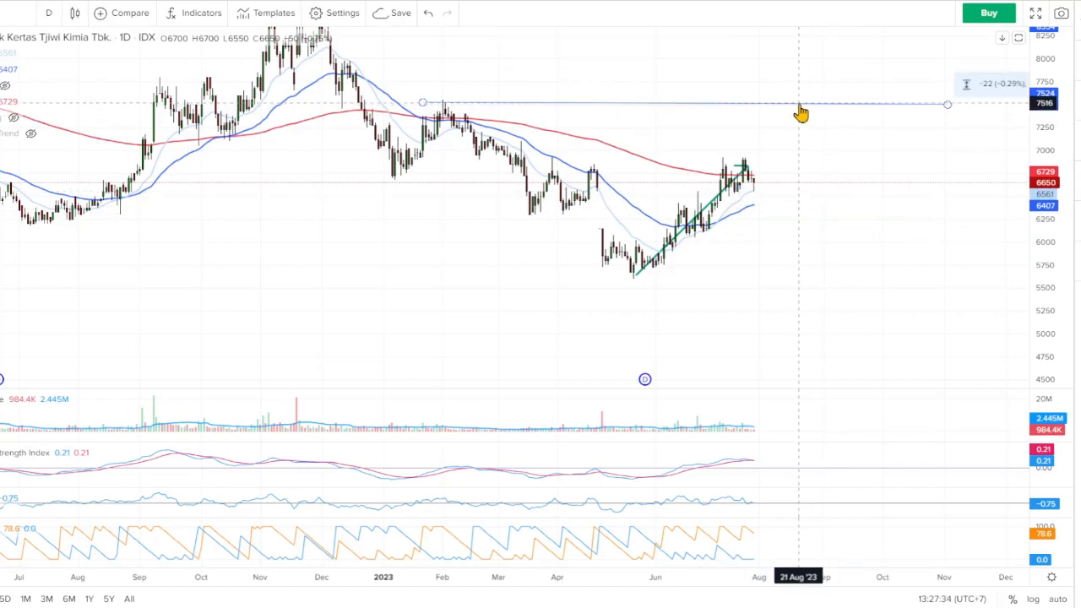
{"action": "key", "text": "Delete"}
{"action": "left_click_drag", "start_coordinate": [816, 229], "coordinate": [874, 229]}
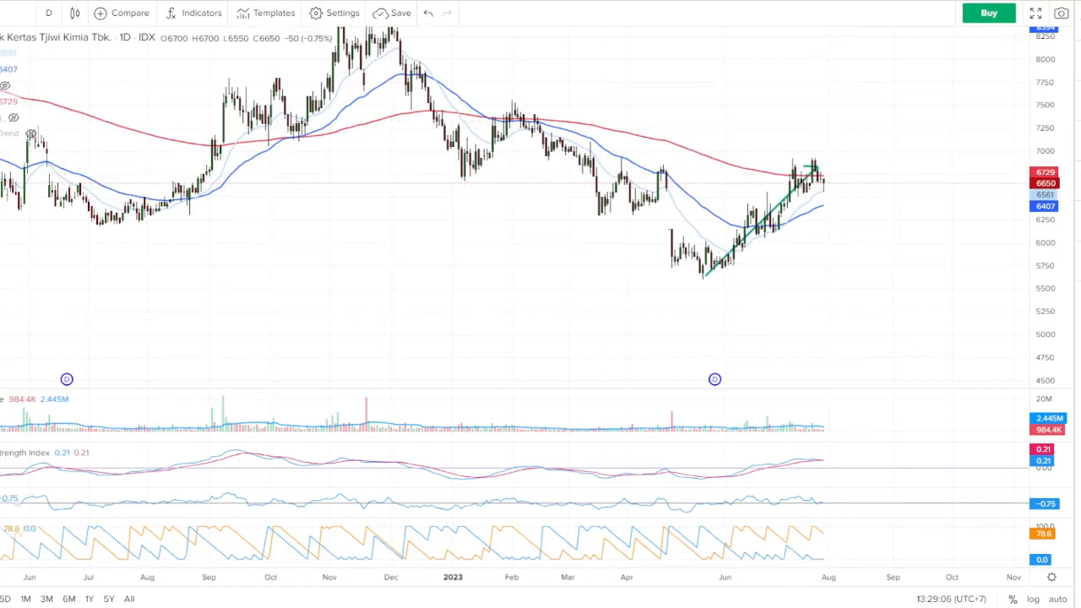
Measure the potential price rise from the latest Tjiwi Kimia candle up toward the 8354 level.
{"action": "left_click", "coordinate": [830, 181], "text": "shift"}
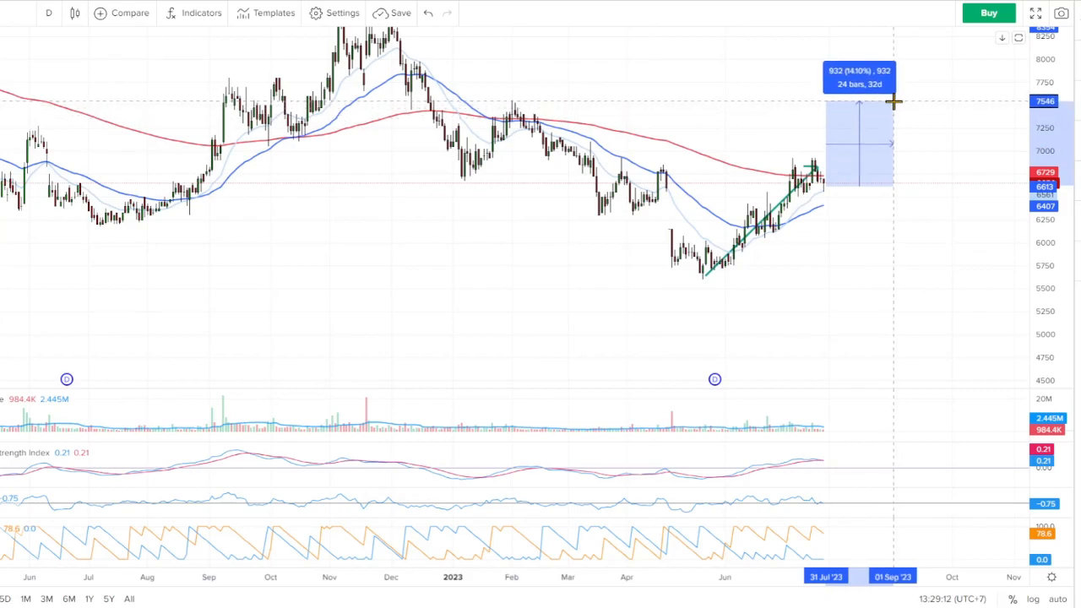
{"action": "left_click", "coordinate": [920, 28]}
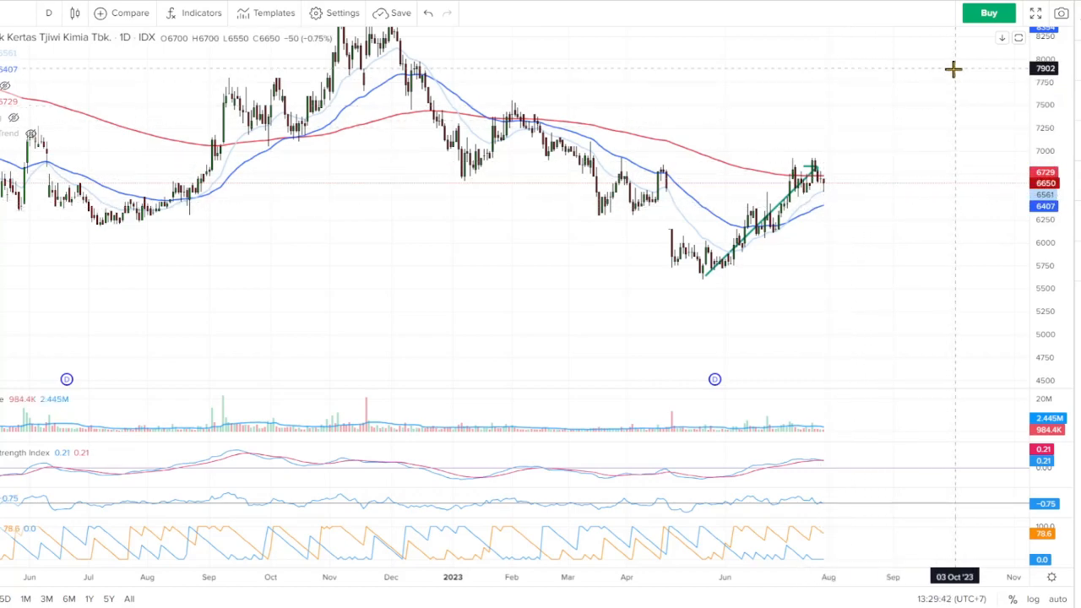
{"action": "left_click_drag", "start_coordinate": [683, 302], "coordinate": [699, 296]}
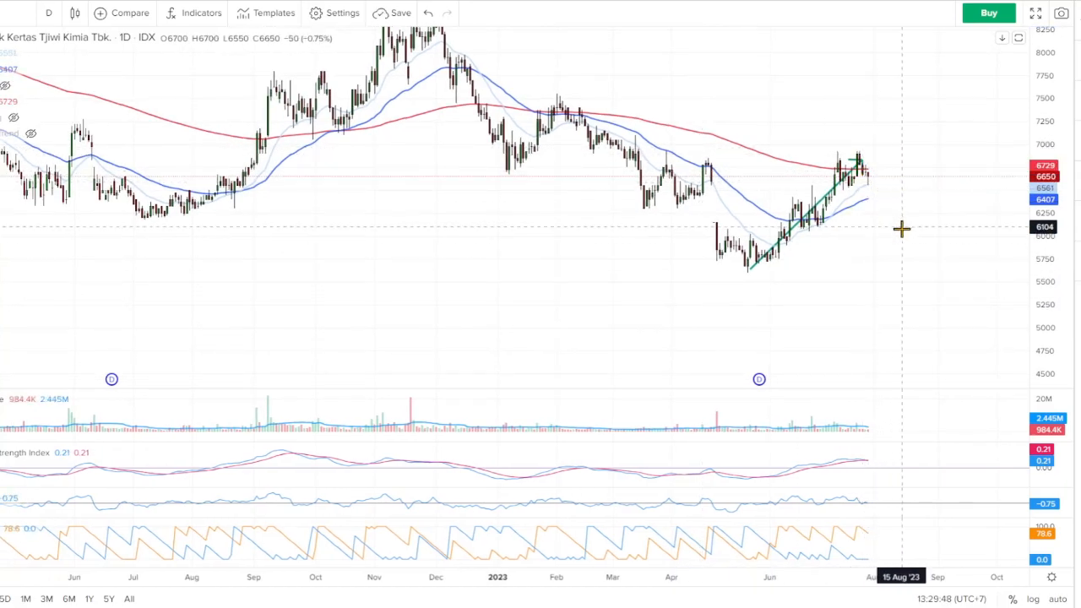
Switch to the Pembangunan Jaya Ancol chart and delete its green arrow and the two support lines near the latest candles.
{"action": "key", "text": "space"}
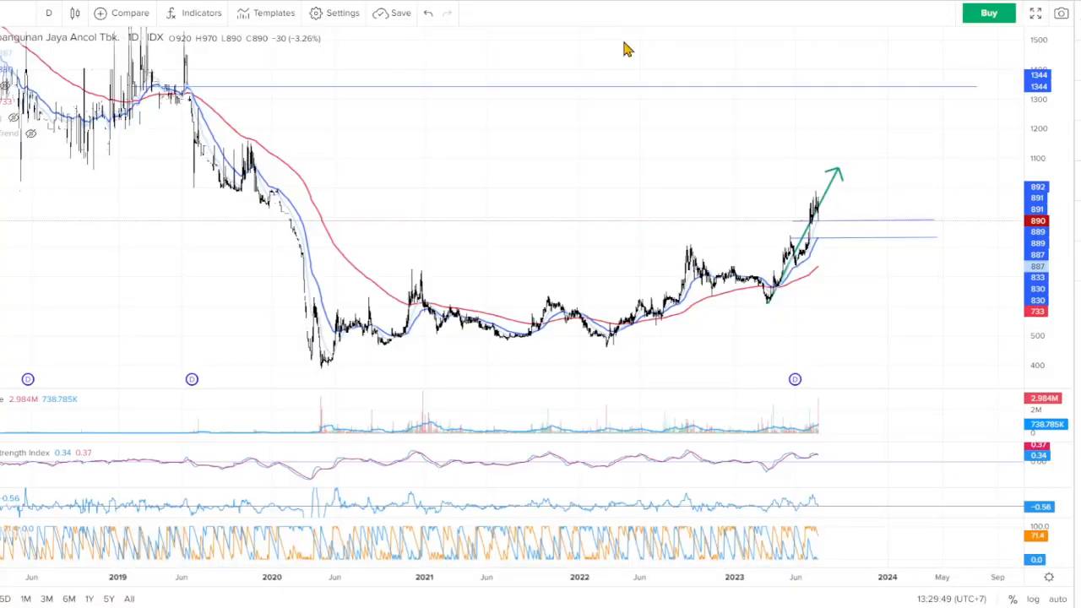
{"action": "left_click", "coordinate": [832, 196]}
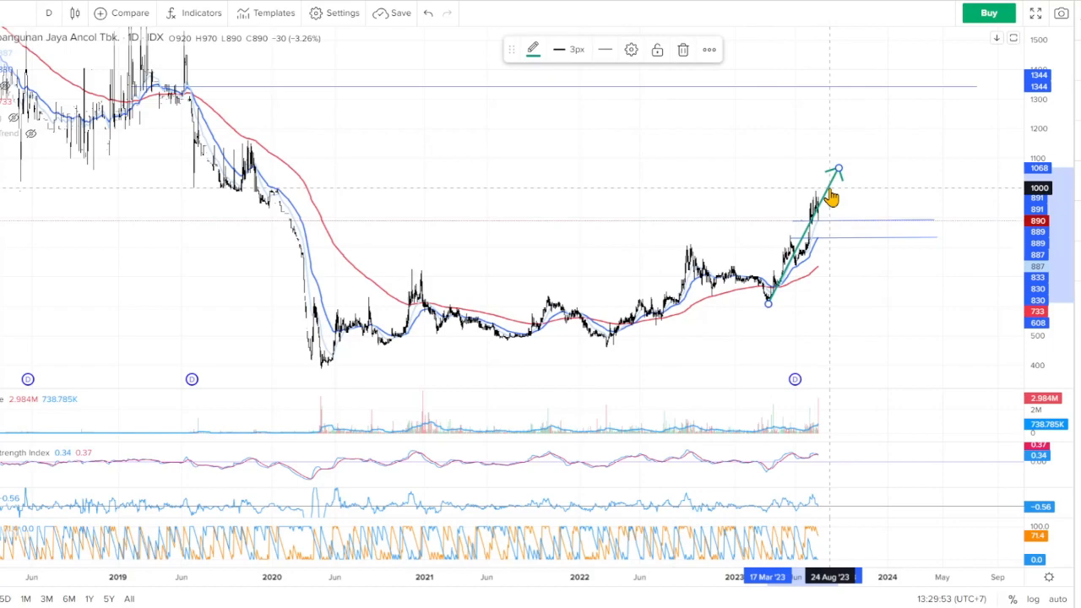
{"action": "key", "text": "Delete"}
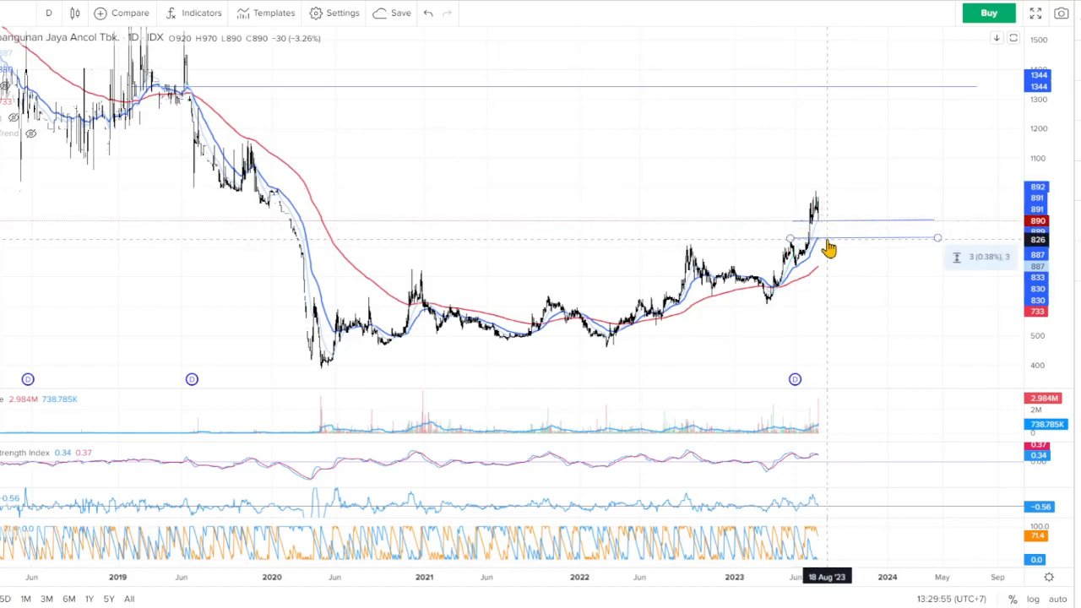
{"action": "left_click_drag", "start_coordinate": [828, 249], "coordinate": [842, 228]}
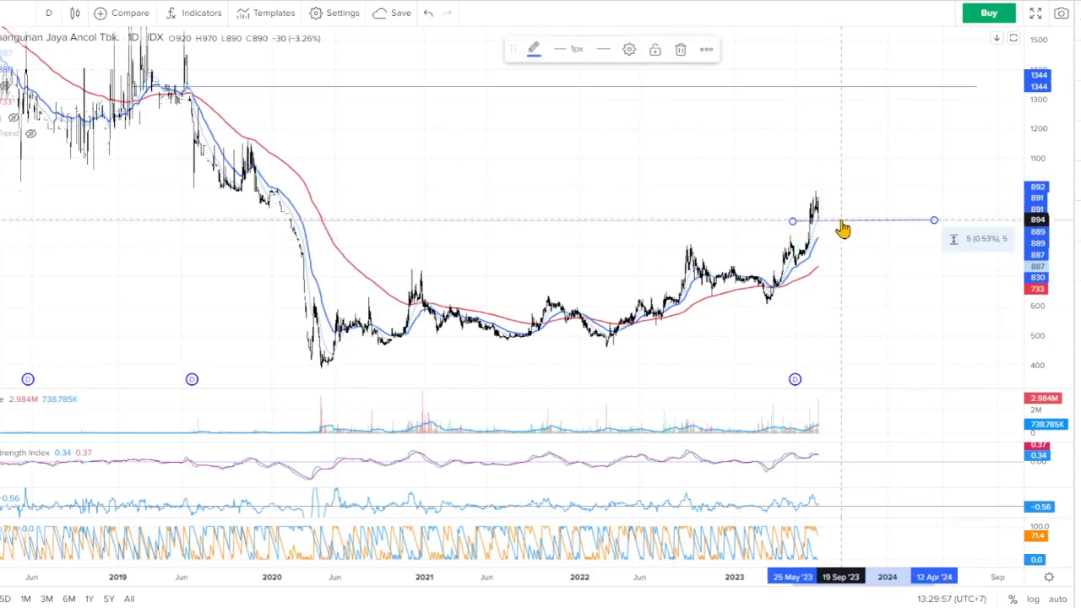
{"action": "left_click", "coordinate": [808, 355]}
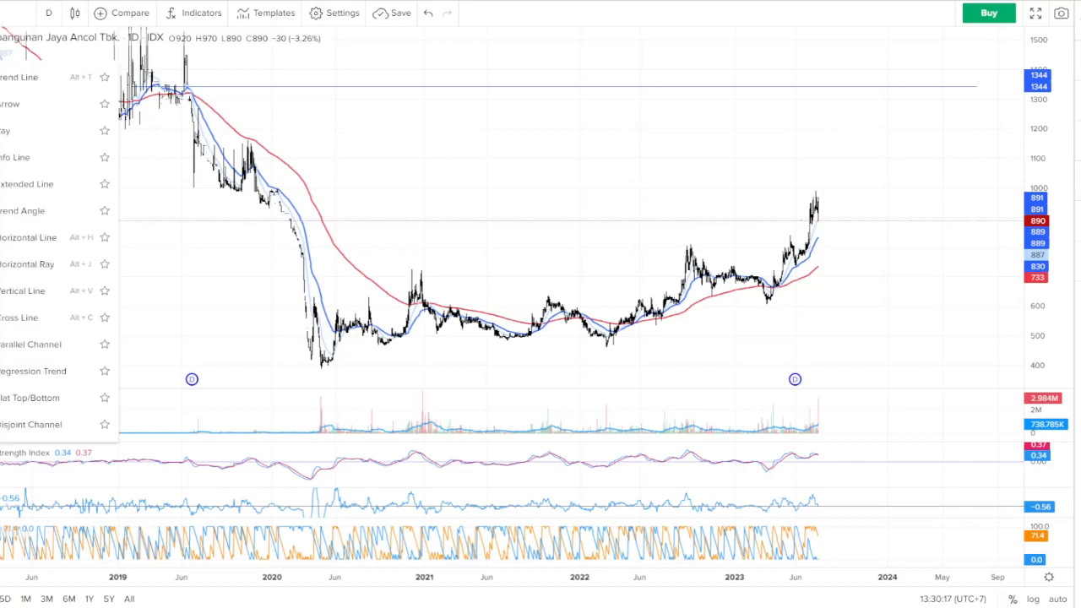
Draw a rising arrow from the March 2023 low at about 618 to the July peak and a short pullback arrow down to about 917.
{"action": "left_click", "coordinate": [768, 301]}
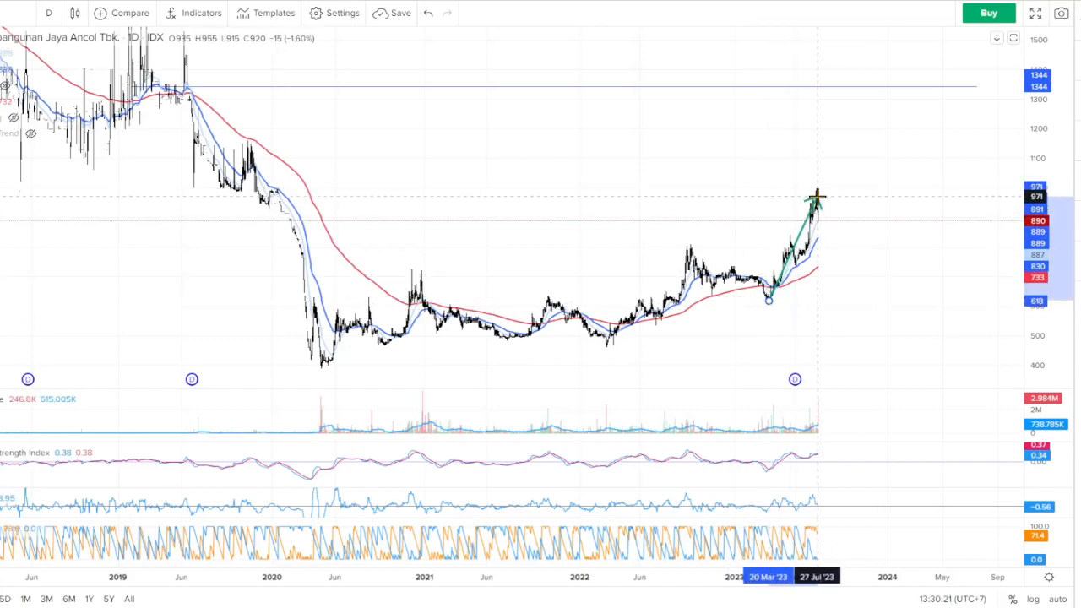
{"action": "left_click", "coordinate": [819, 192]}
{"action": "left_click", "coordinate": [836, 203]}
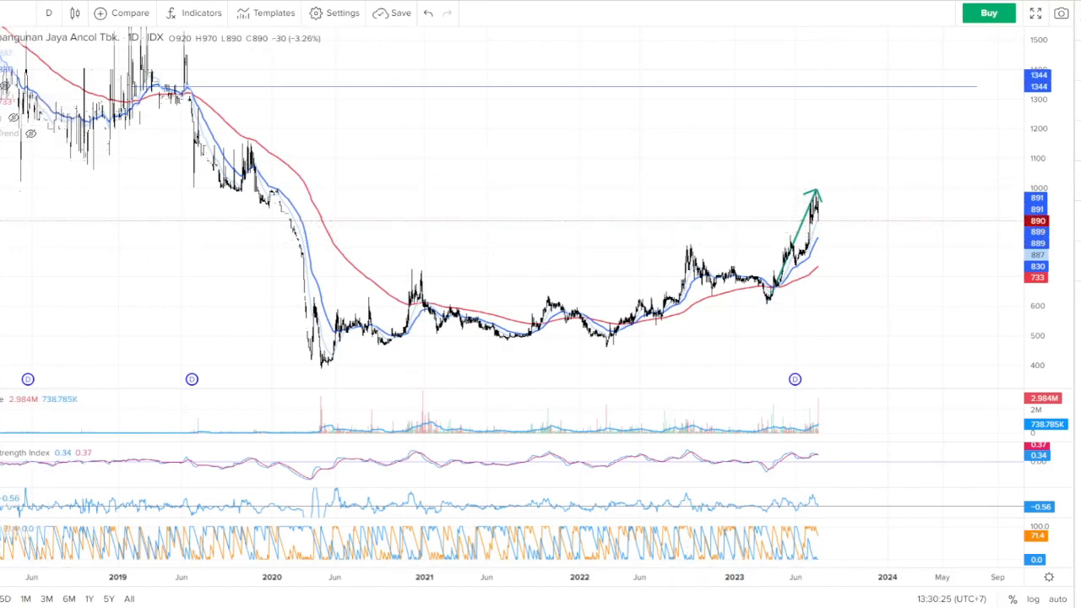
{"action": "left_click", "coordinate": [816, 186]}
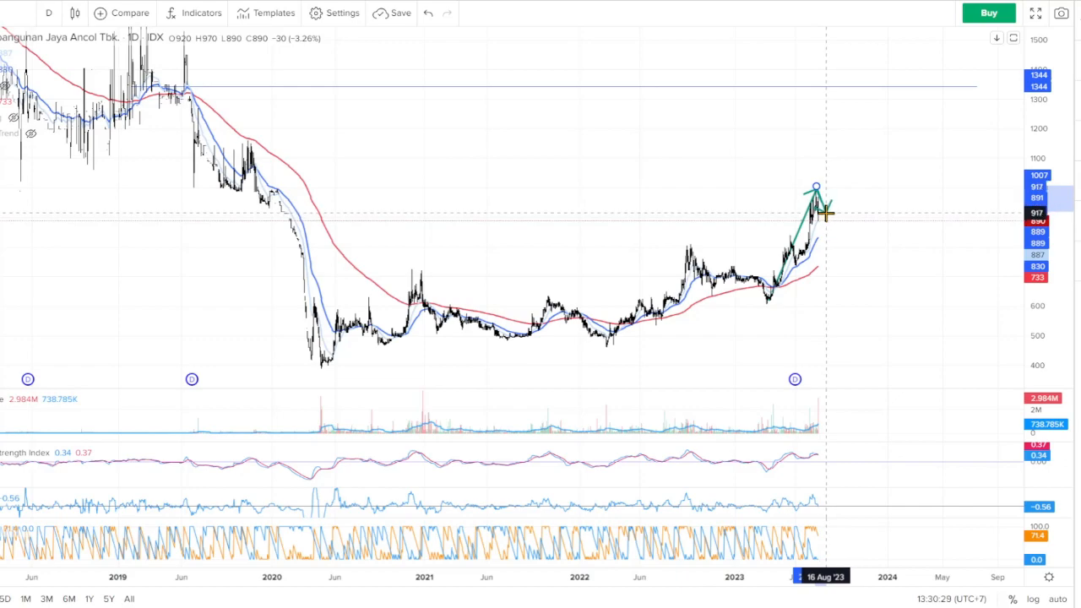
{"action": "left_click", "coordinate": [825, 214]}
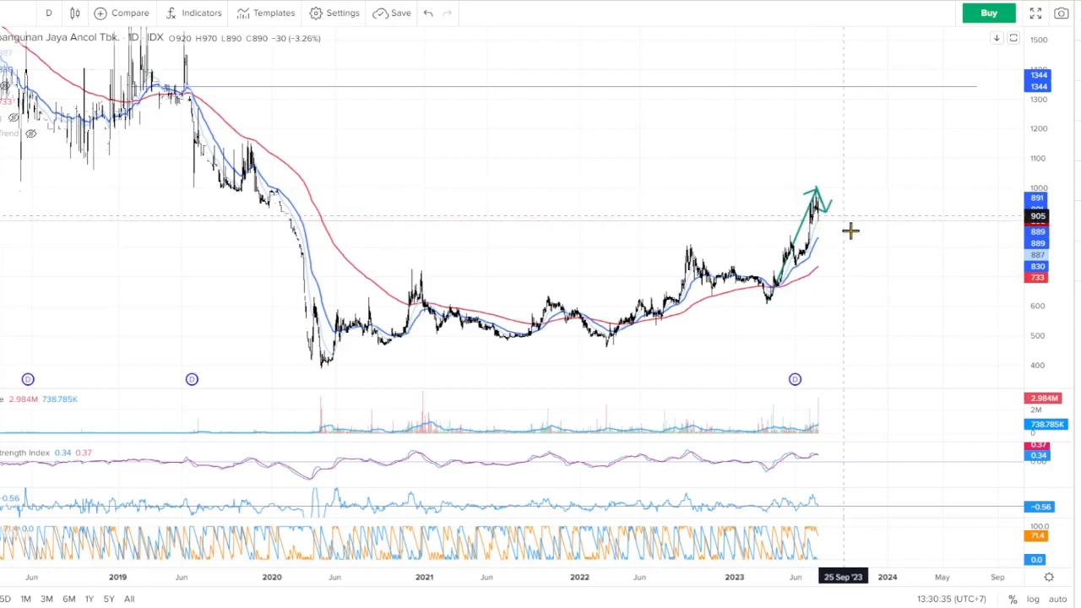
{"action": "left_click_drag", "start_coordinate": [827, 326], "coordinate": [874, 322]}
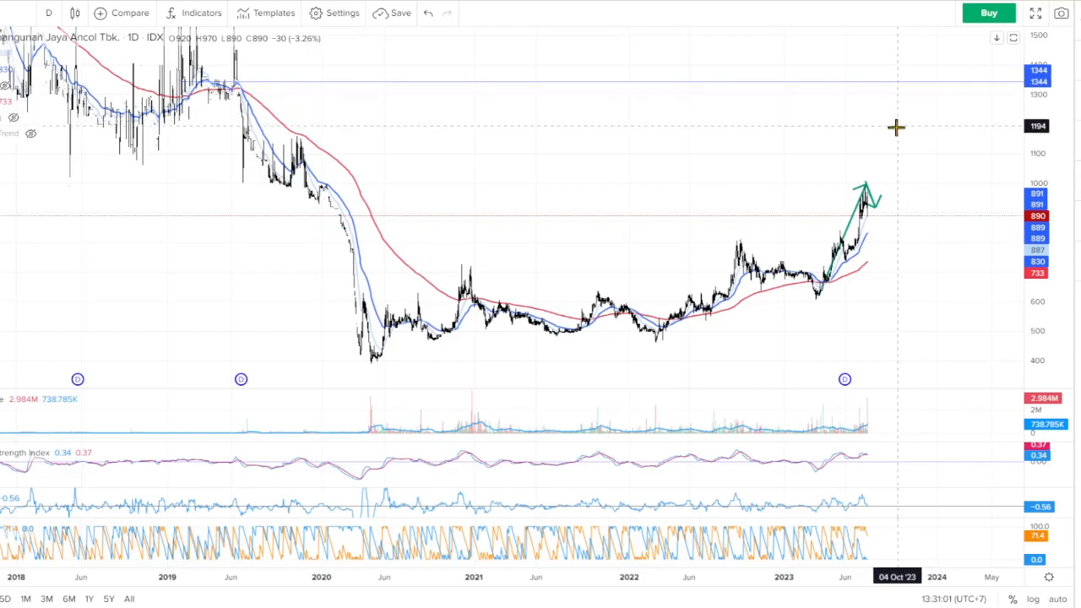
{"action": "left_click_drag", "start_coordinate": [871, 138], "coordinate": [912, 132]}
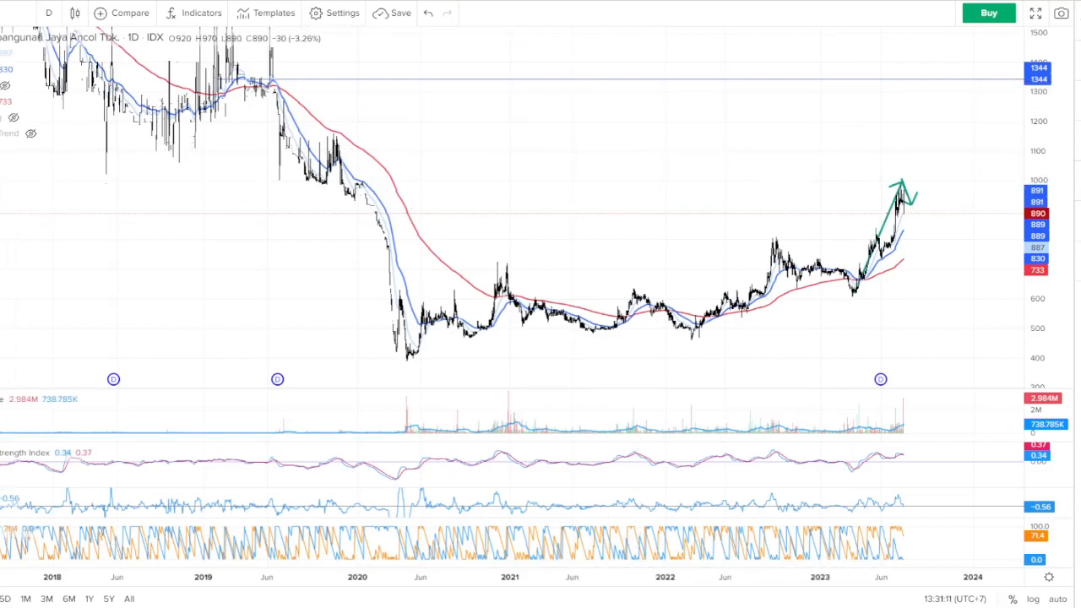
Switch to the Mitra Keluarga Karyasehat chart and remove the shaded-band oscillator pane and the histogram pane below the volume.
{"action": "left_click", "coordinate": [477, 1]}
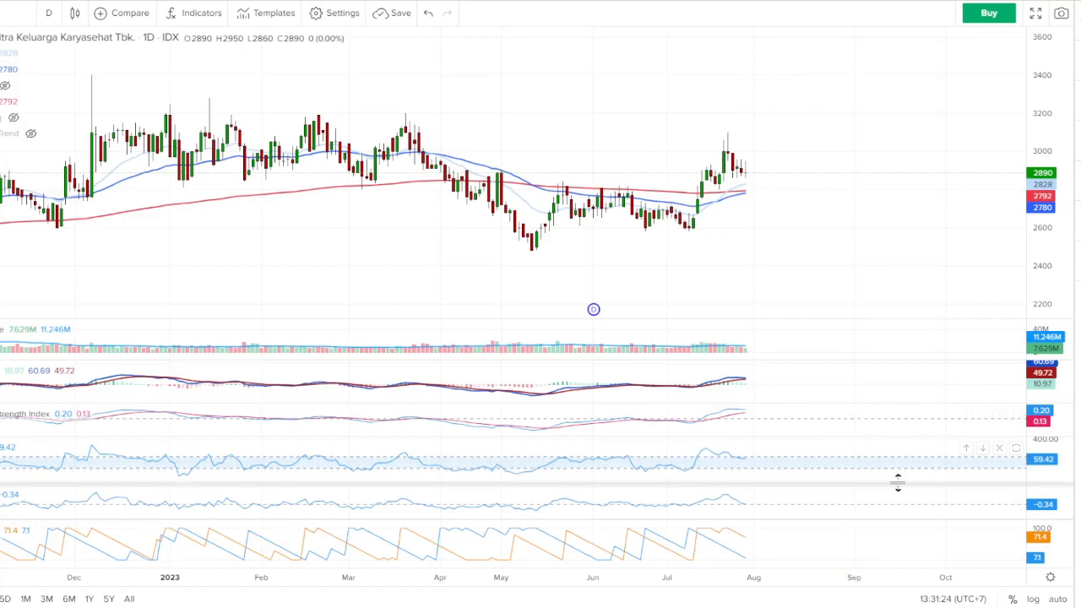
{"action": "left_click", "coordinate": [999, 447]}
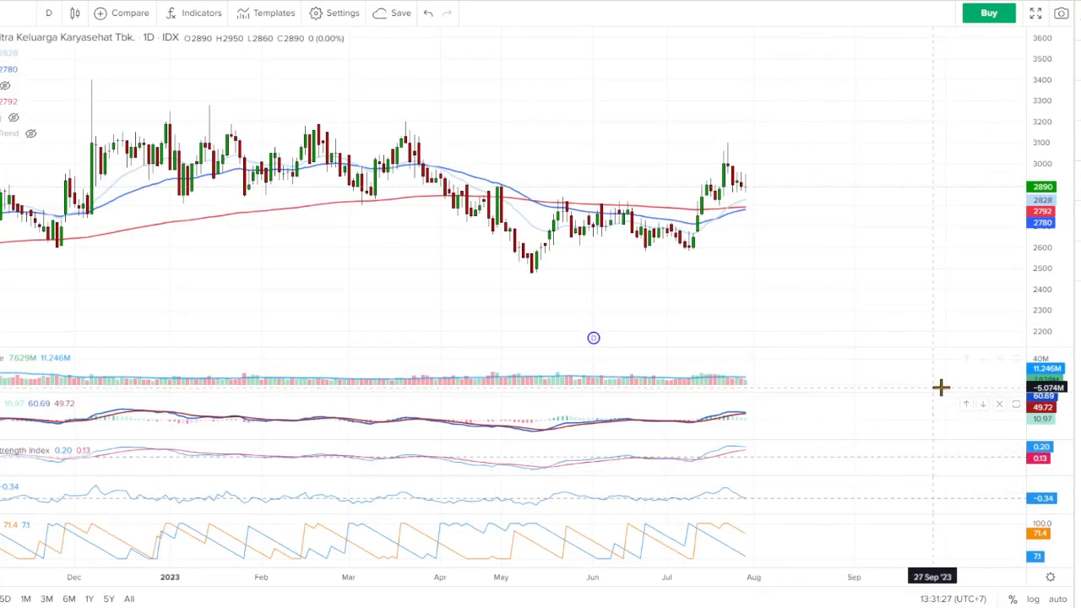
{"action": "left_click", "coordinate": [999, 405]}
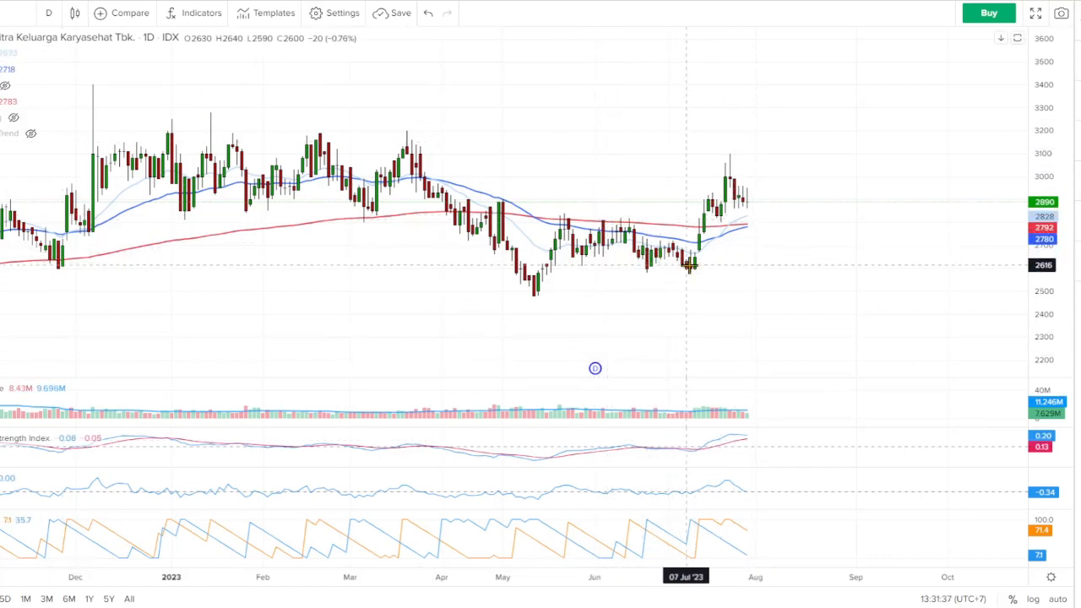
Draw a rising arrow from the July 2023 low at about 2599 to the late-July peak and a pullback arrow down to about 2866.
{"action": "left_click", "coordinate": [691, 266]}
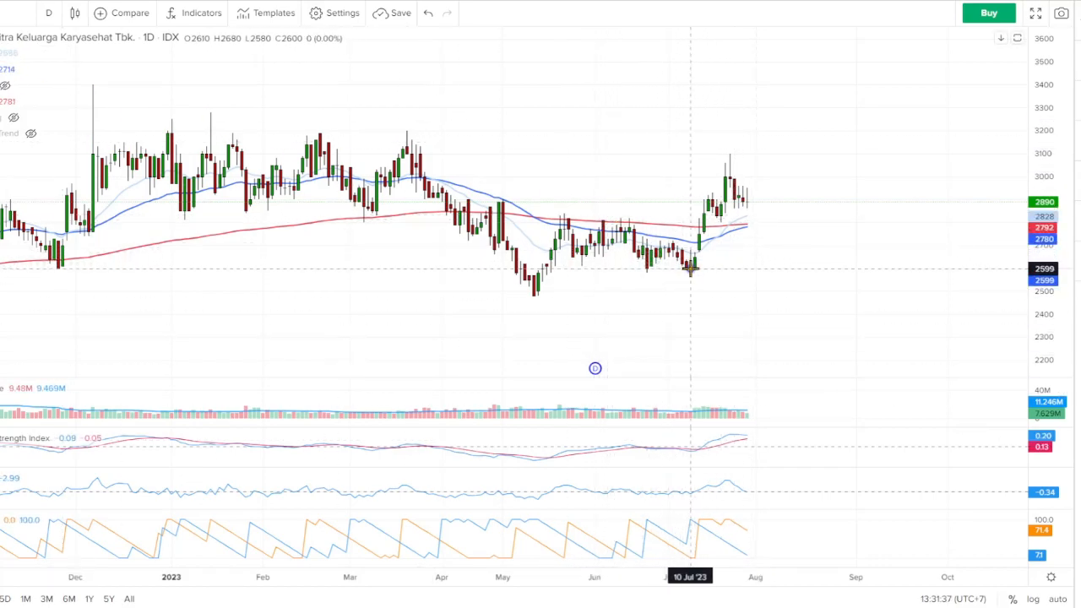
{"action": "left_click", "coordinate": [734, 161]}
{"action": "left_click", "coordinate": [761, 175]}
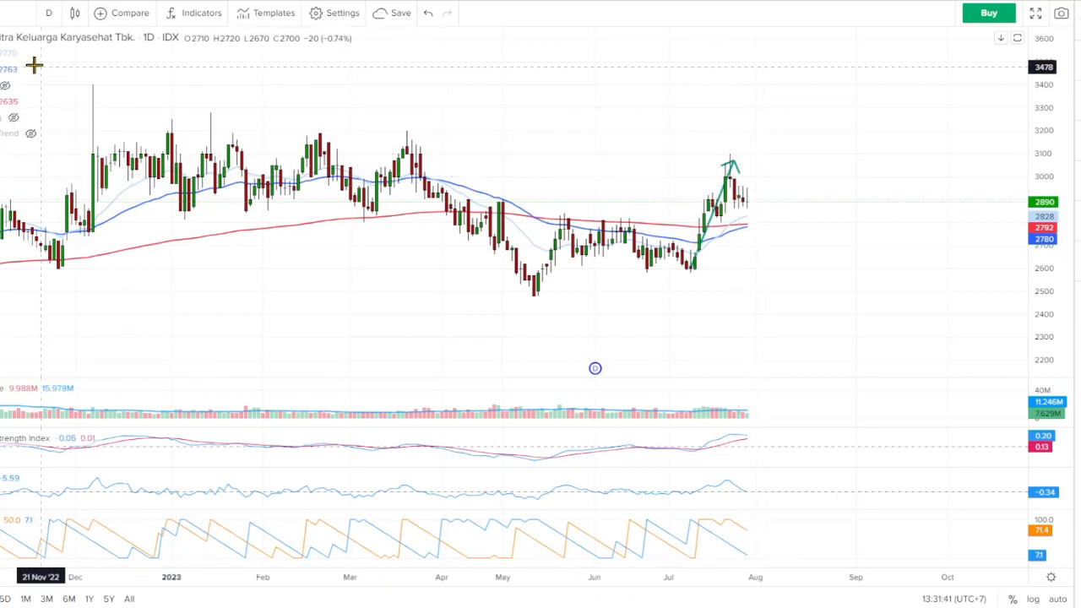
{"action": "left_click", "coordinate": [738, 155]}
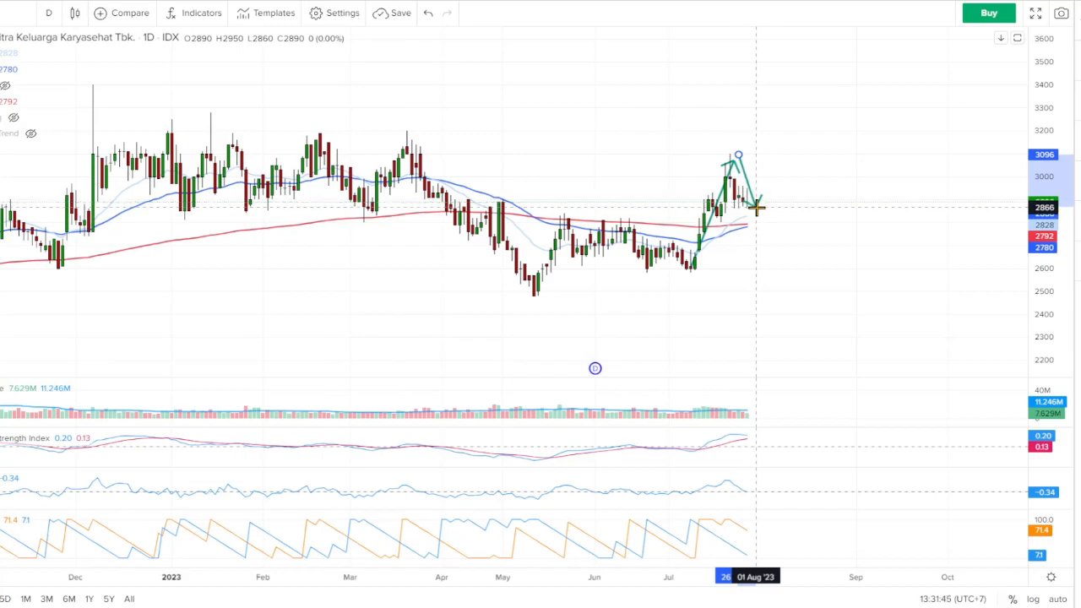
{"action": "left_click", "coordinate": [758, 207]}
{"action": "left_click", "coordinate": [789, 232]}
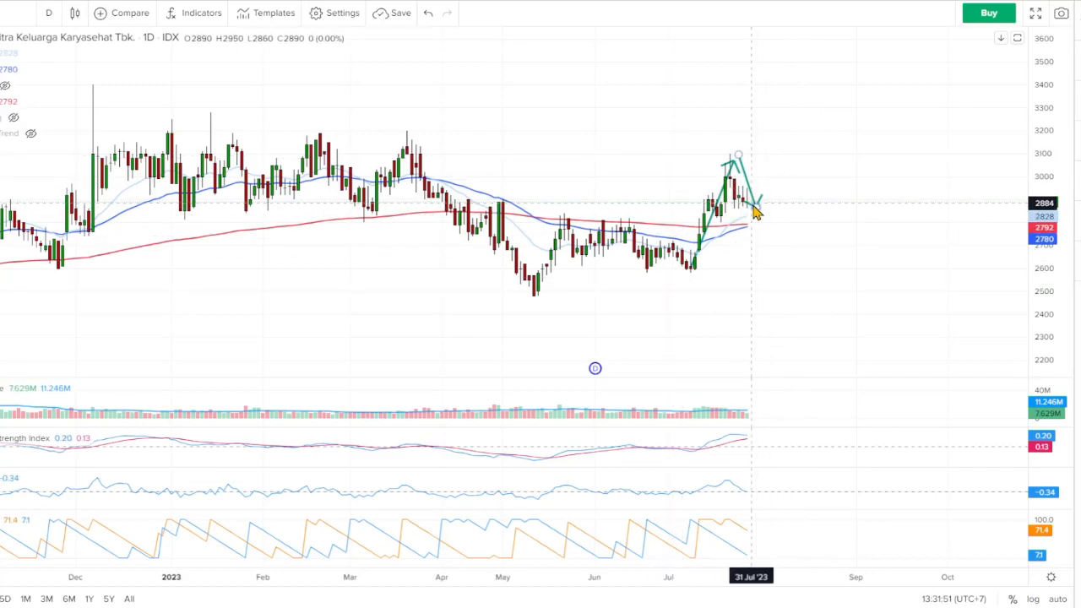
{"action": "left_click_drag", "start_coordinate": [782, 330], "coordinate": [841, 313]}
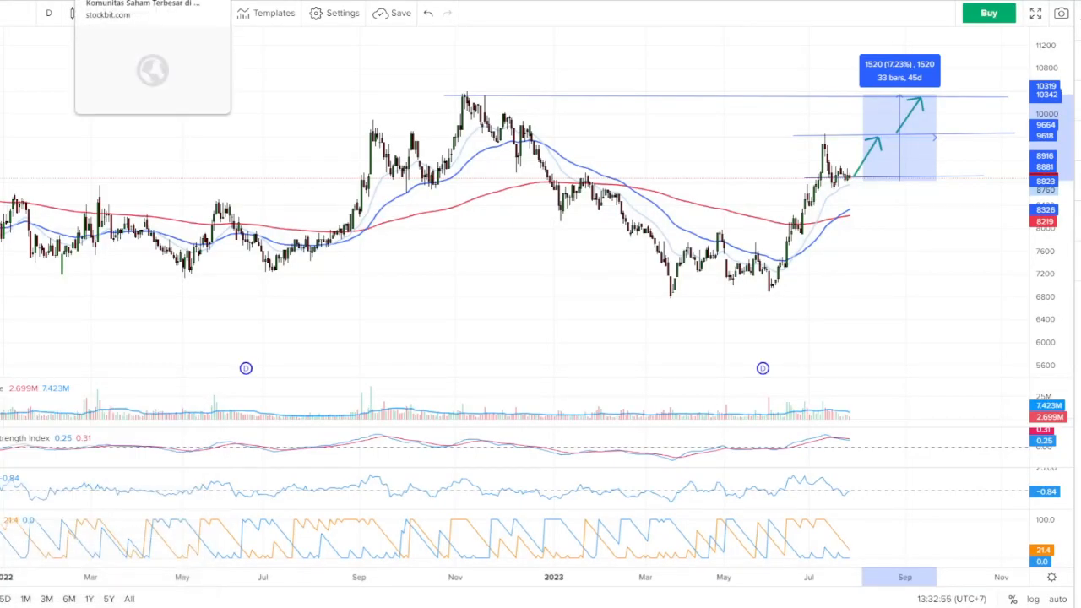
{"action": "key", "text": "Up"}
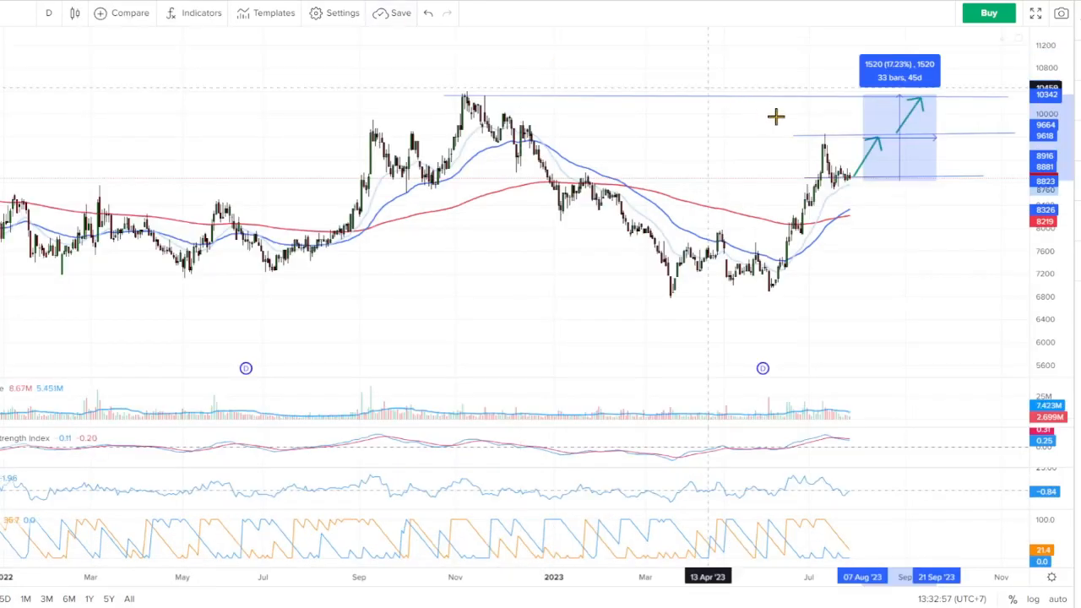
Clear the price measurement, revisit the Tjiwi Kimia and Mitra Keluarga Karyasehat charts, and return to the Indah Kiat Pulp & Paper chart.
{"action": "left_click", "coordinate": [867, 148]}
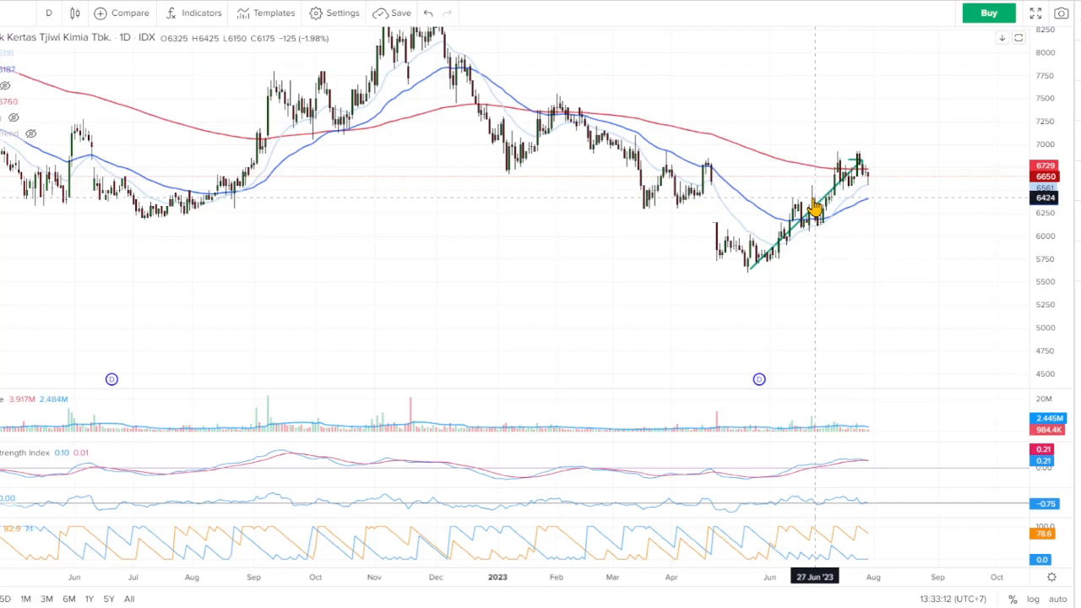
{"action": "left_click", "coordinate": [619, 1]}
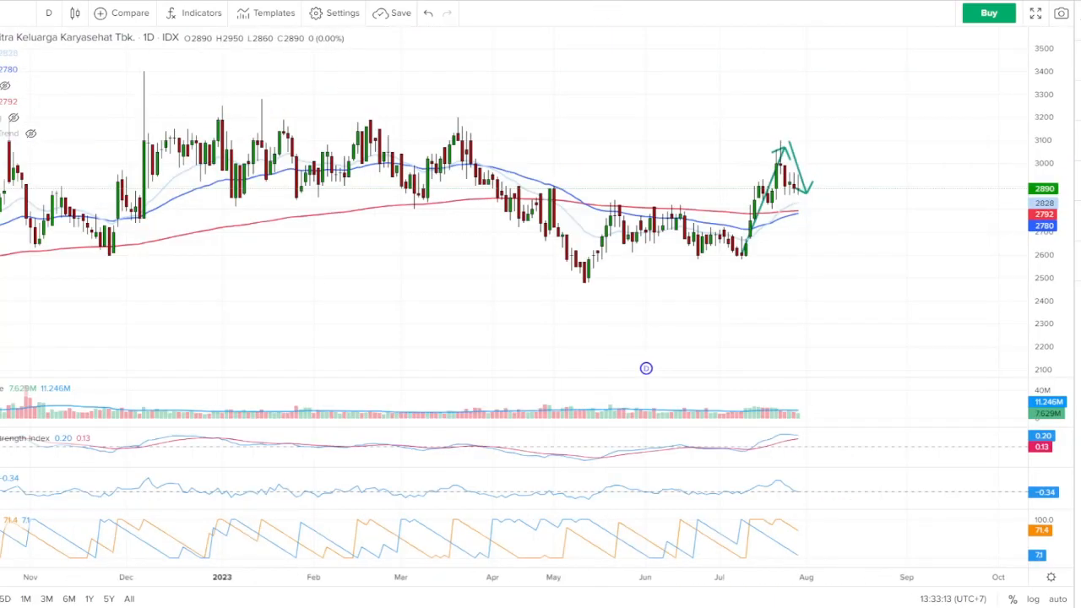
{"action": "left_click", "coordinate": [507, 1]}
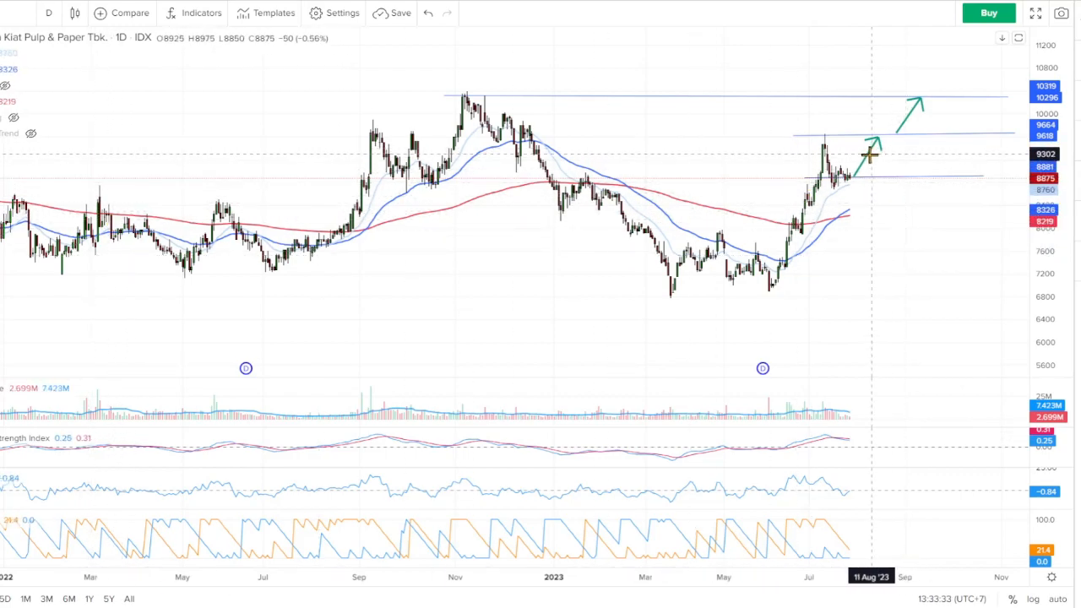
Realign the lower green arrow along the June–July 2023 rise up to about 9300 and delete the upper green arrow.
{"action": "left_click_drag", "start_coordinate": [871, 153], "coordinate": [837, 155]}
{"action": "left_click", "coordinate": [907, 125]}
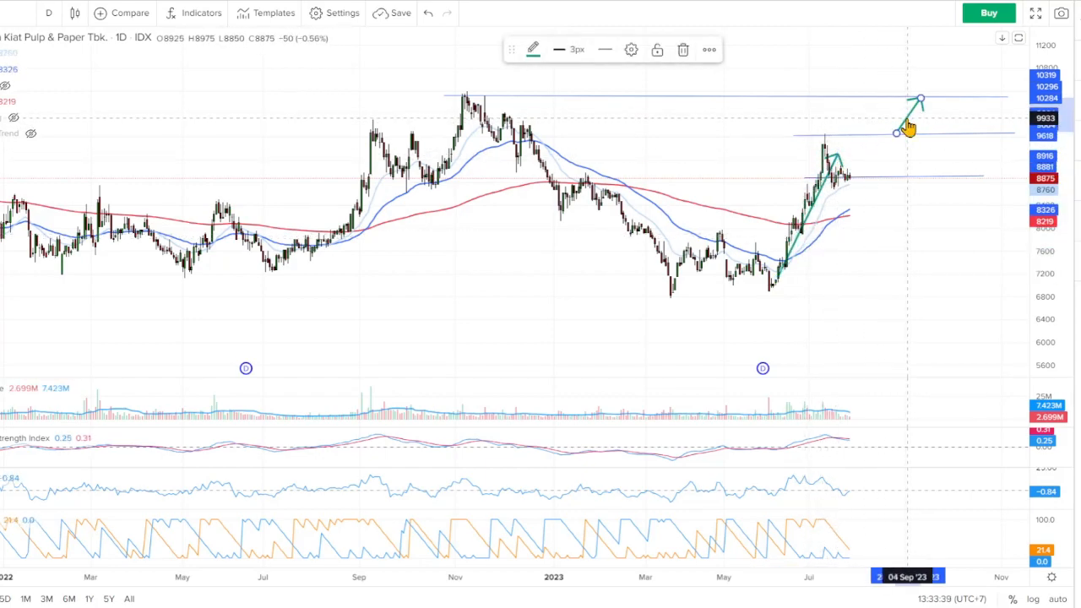
{"action": "key", "text": "Delete"}
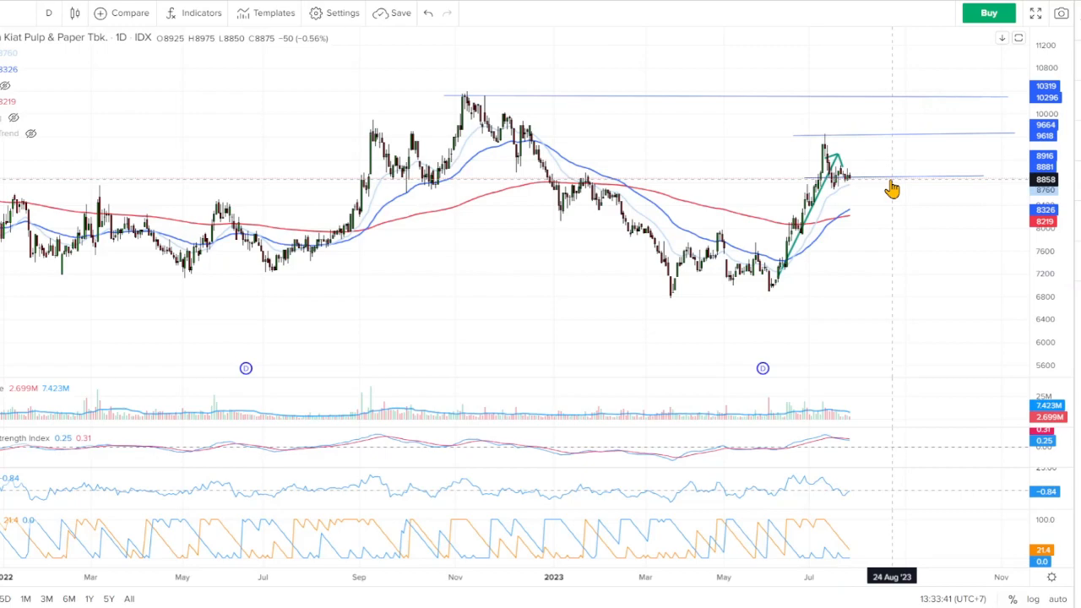
Delete the three near-horizontal level lines at about 8900, 9640 and 10300 from the Indah Kiat chart.
{"action": "left_click", "coordinate": [893, 186]}
{"action": "left_click", "coordinate": [903, 131]}
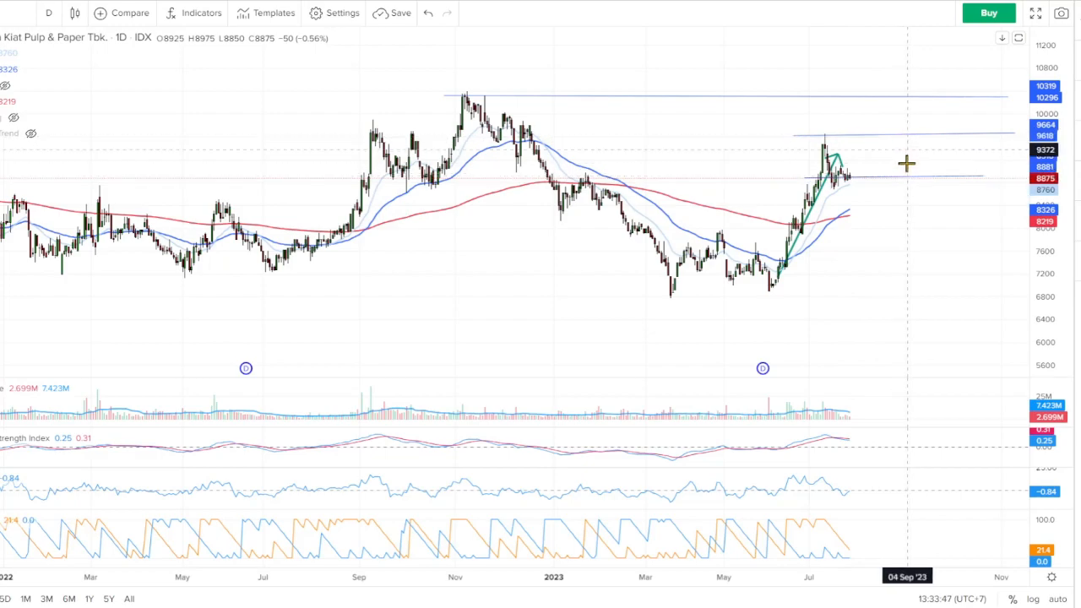
{"action": "left_click", "coordinate": [898, 187]}
{"action": "key", "text": "Delete"}
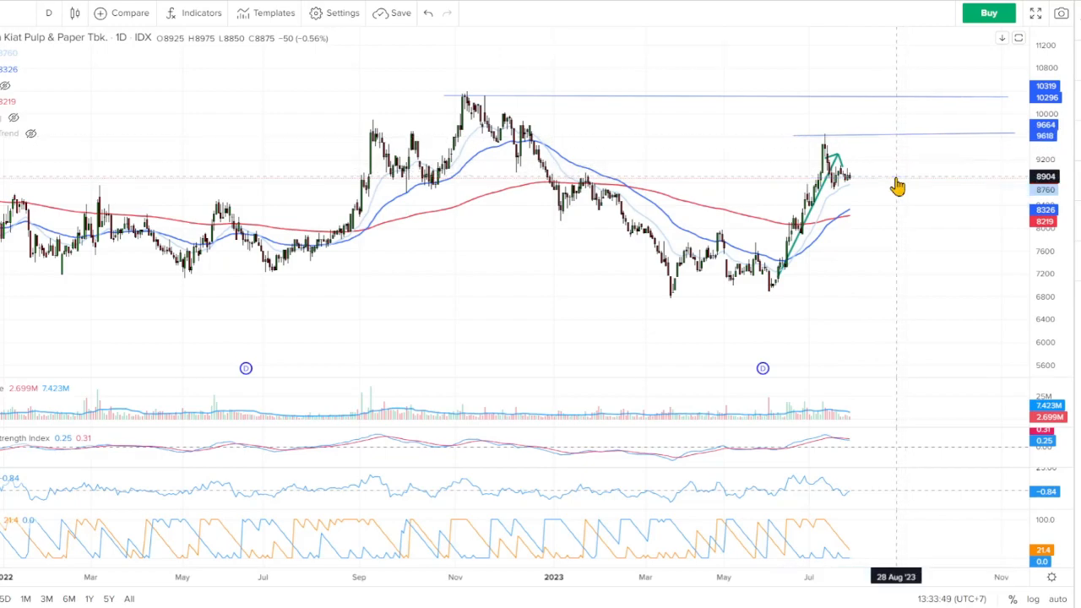
{"action": "left_click", "coordinate": [891, 98]}
{"action": "key", "text": "Delete"}
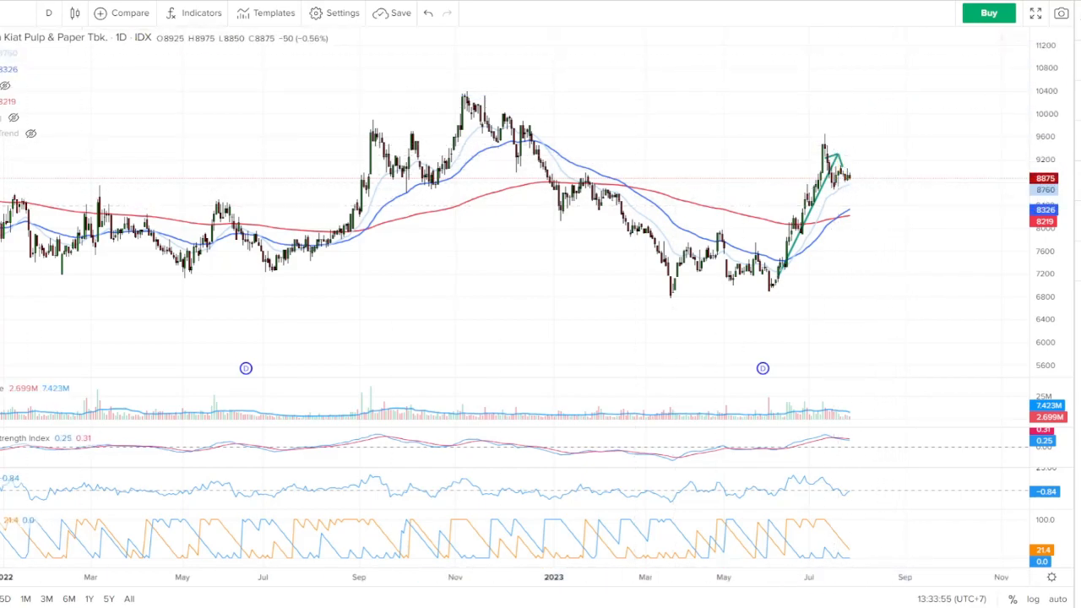
Draw a short pullback arrow from about 9407 near the July 2023 peak down to about 8823 at the latest candles.
{"action": "left_click", "coordinate": [835, 147]}
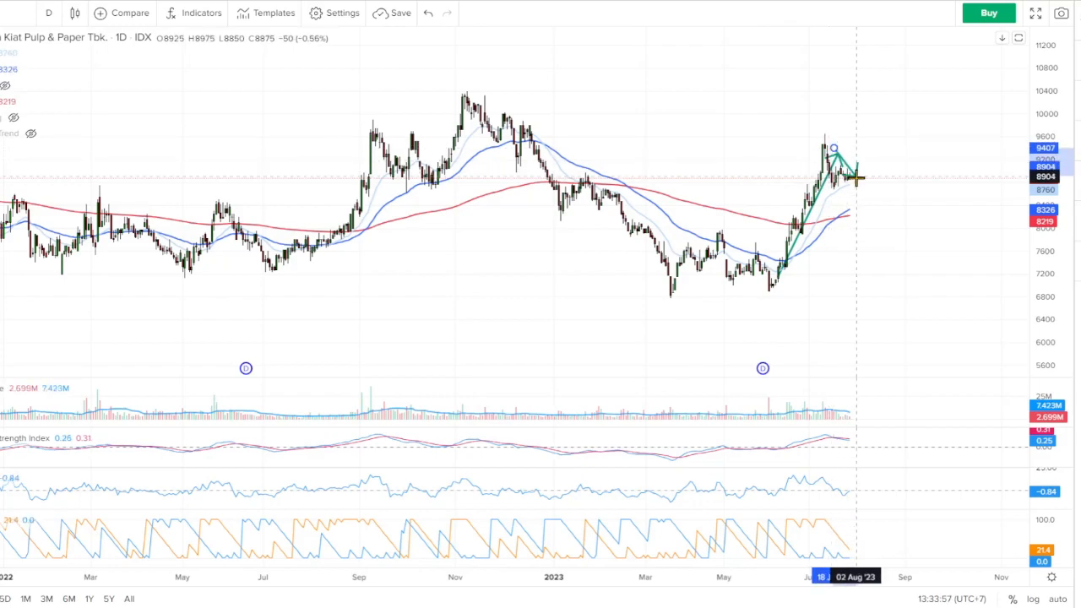
{"action": "left_click", "coordinate": [855, 181]}
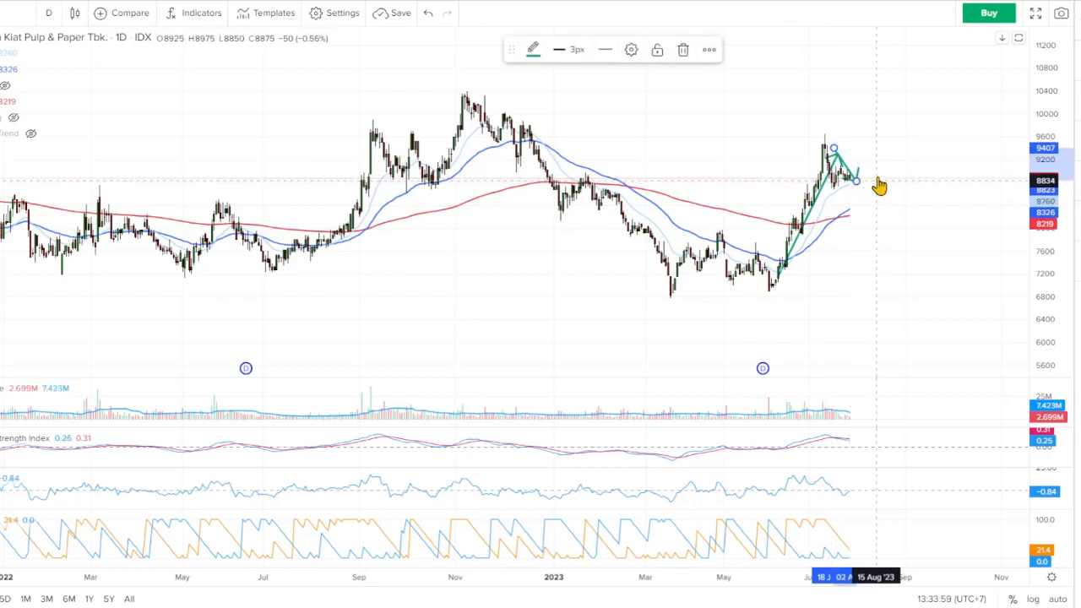
{"action": "left_click", "coordinate": [915, 269]}
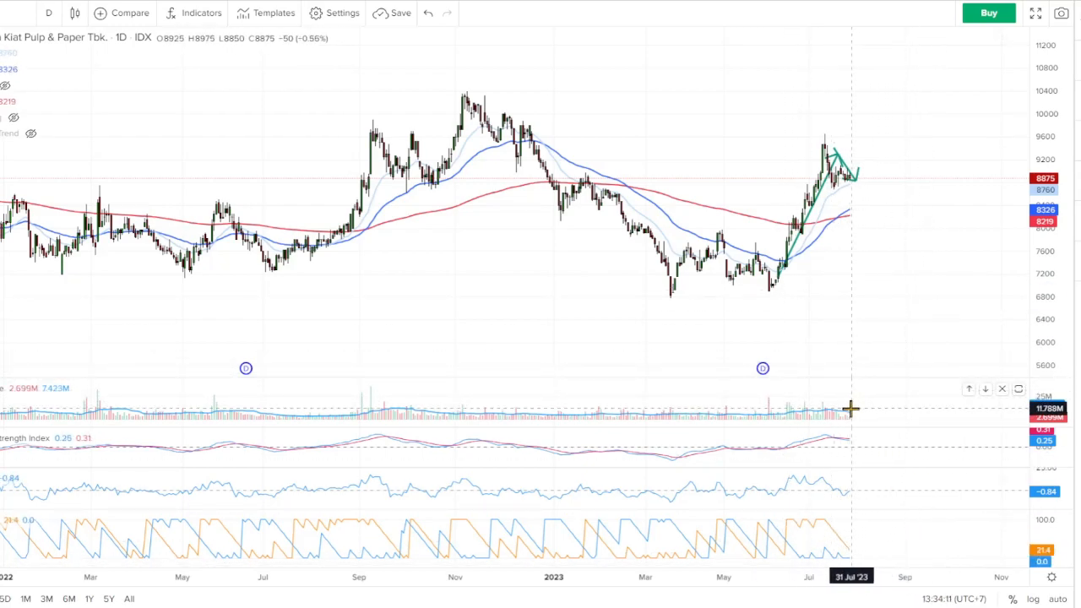
{"action": "mouse_move", "coordinate": [1059, 605]}
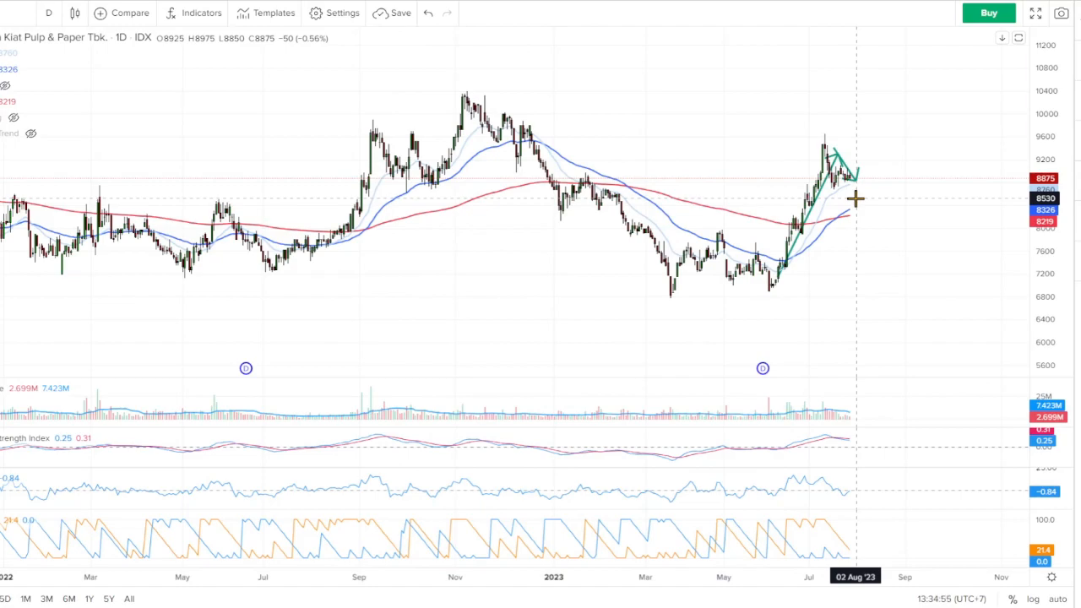
Switch to the MD Pictures chart and examine its short moving average and the highlighted mid-May 2023 area in the relative strength pane.
{"action": "left_click_drag", "start_coordinate": [606, 340], "coordinate": [697, 329]}
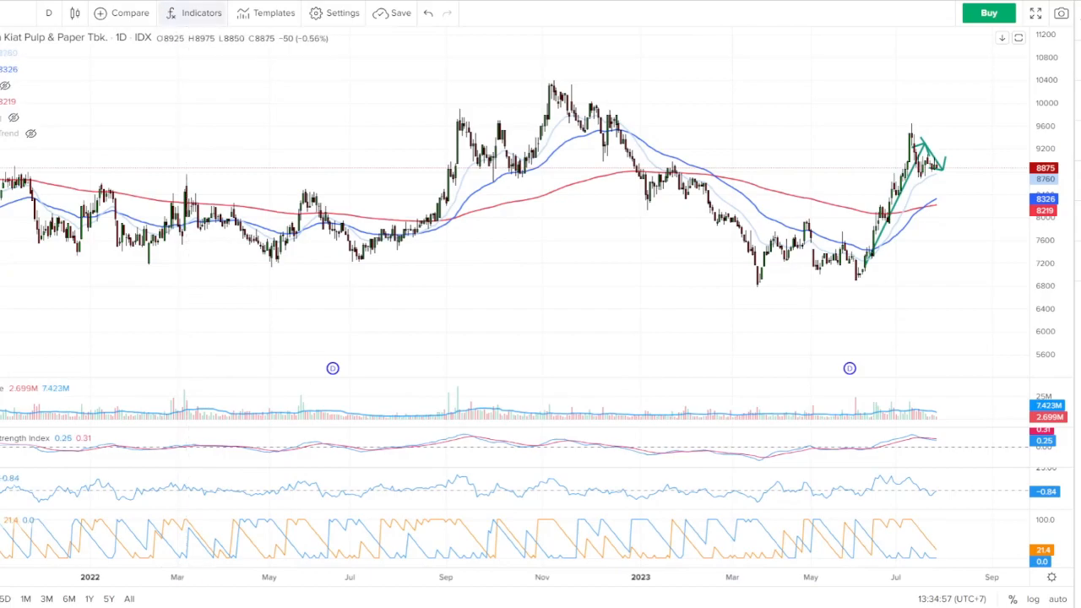
{"action": "left_click", "coordinate": [194, 1]}
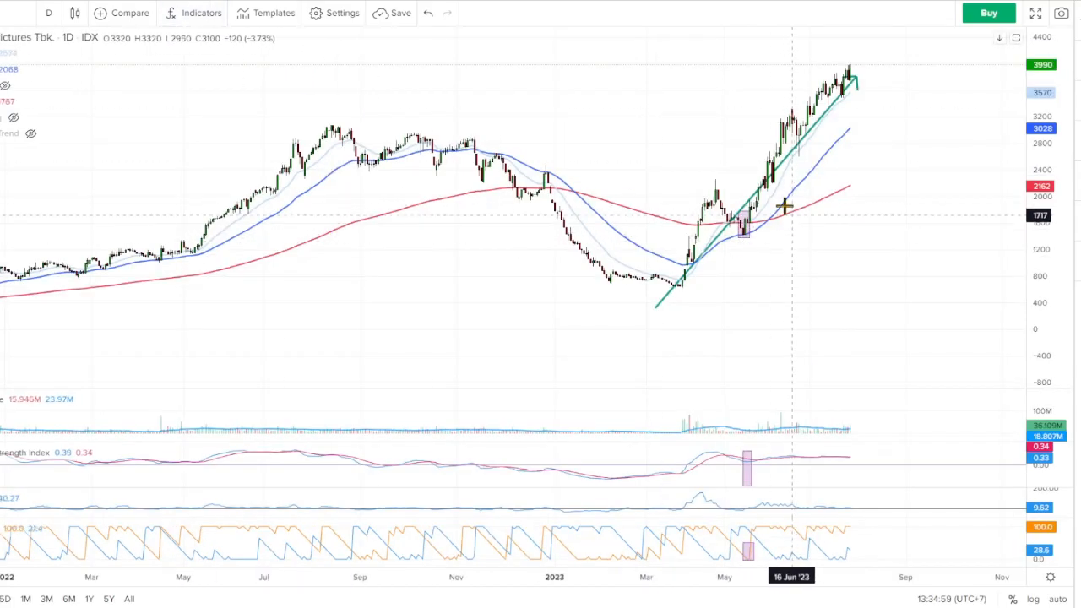
{"action": "left_click", "coordinate": [794, 164]}
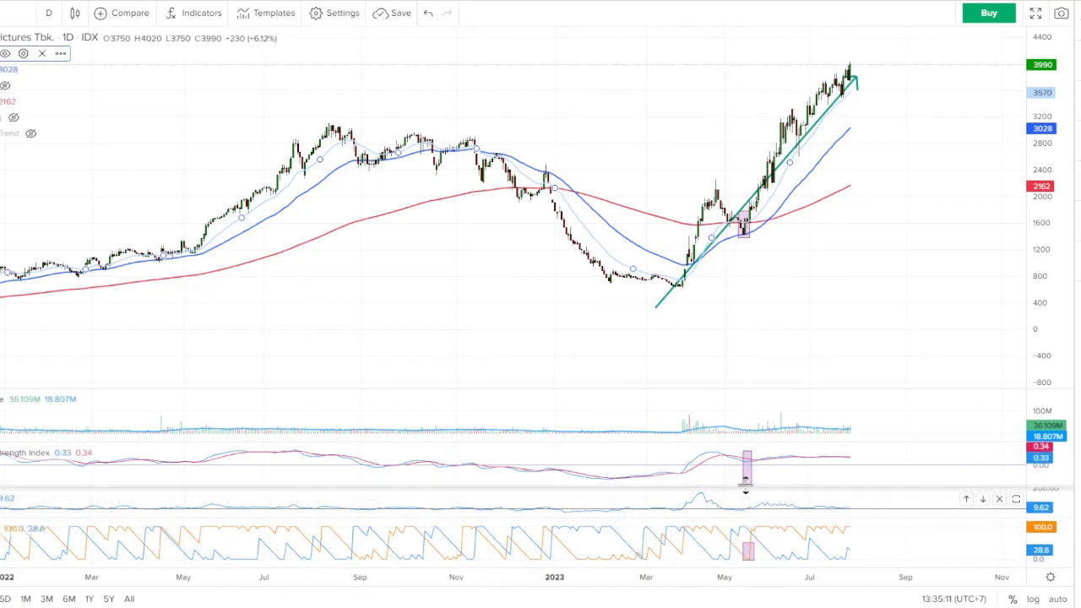
{"action": "left_click", "coordinate": [745, 455]}
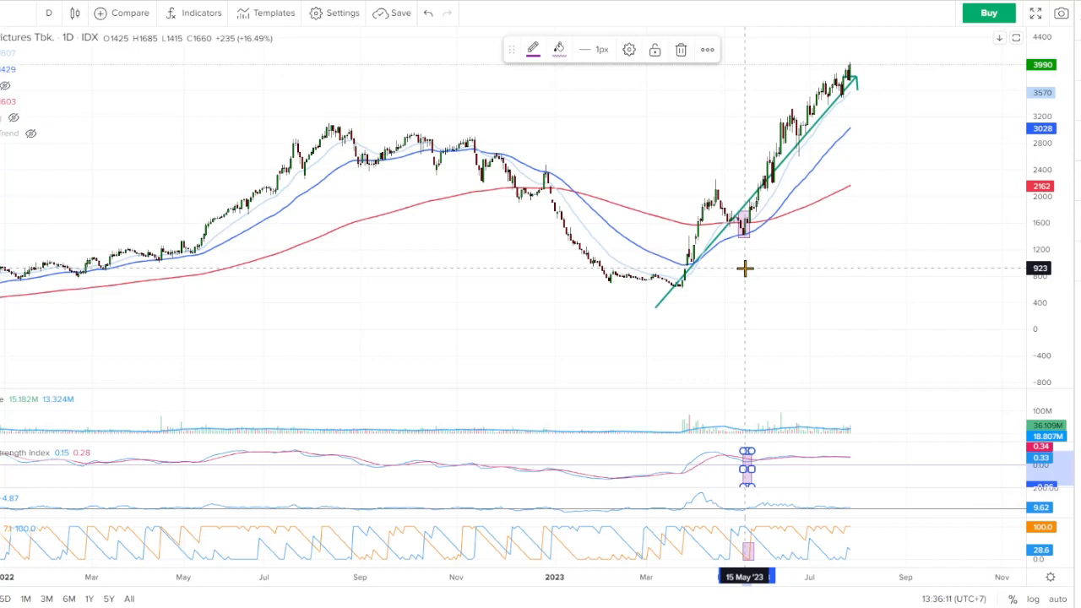
Measure the price gain from the highlighted May 2023 pullback at about 1506 to the latest candles at about 3909.
{"action": "left_click", "coordinate": [789, 237]}
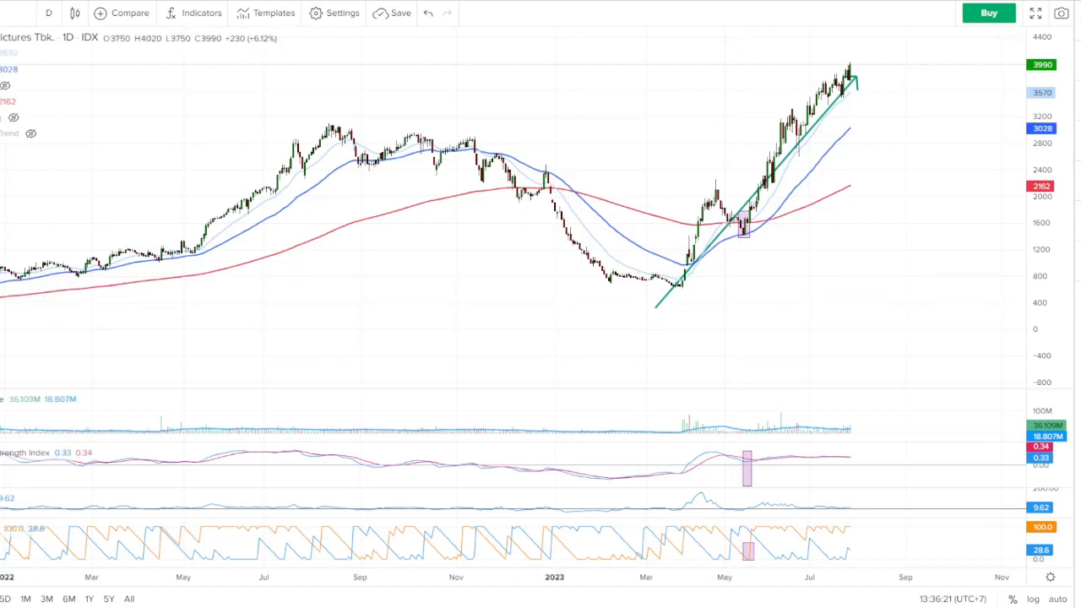
{"action": "left_click", "coordinate": [745, 228], "text": "shift"}
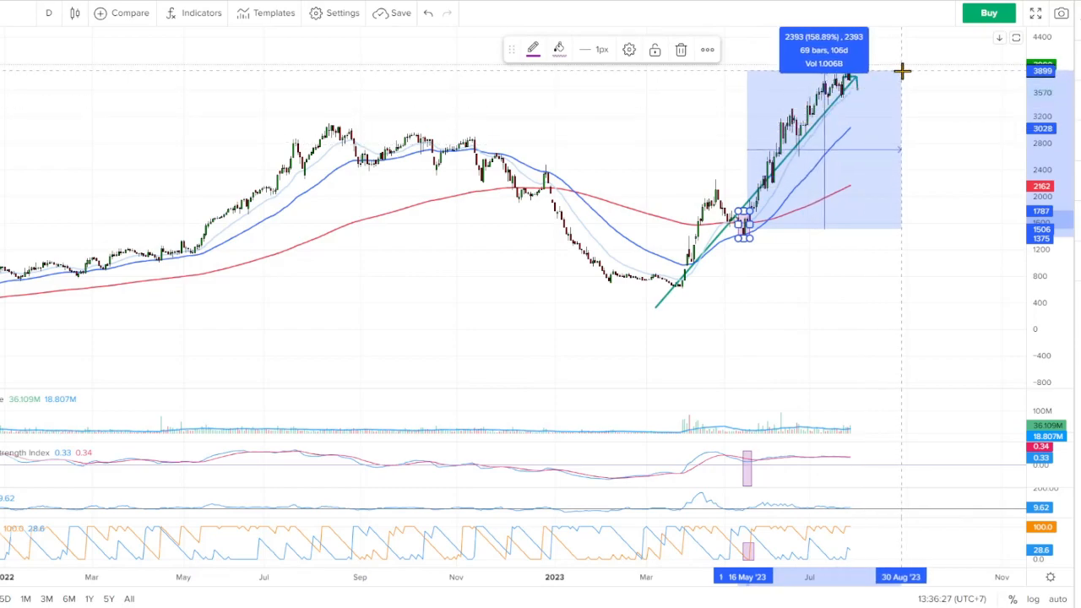
{"action": "left_click", "coordinate": [855, 69]}
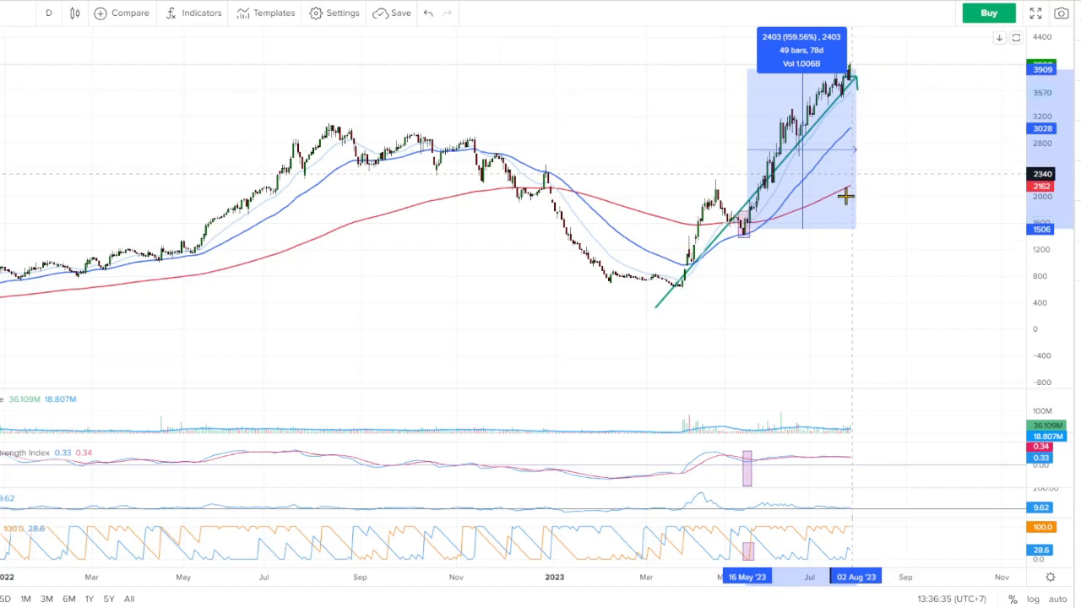